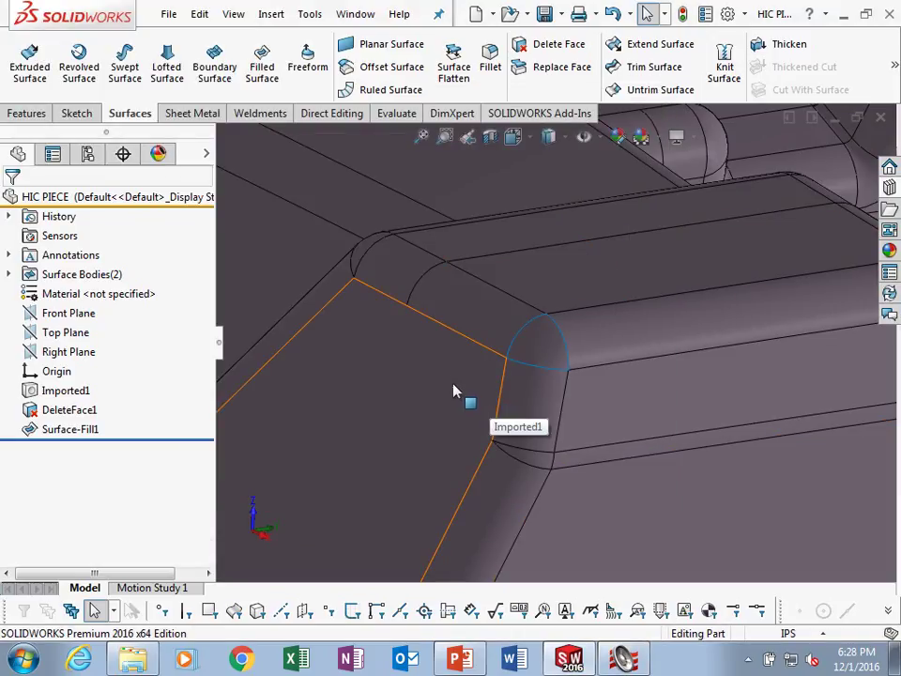
Select the Surface-Fill1 corner fill patch on the HIC PIECE model
scroll(491, 374, up, 2)
scroll(493, 376, up, 2)
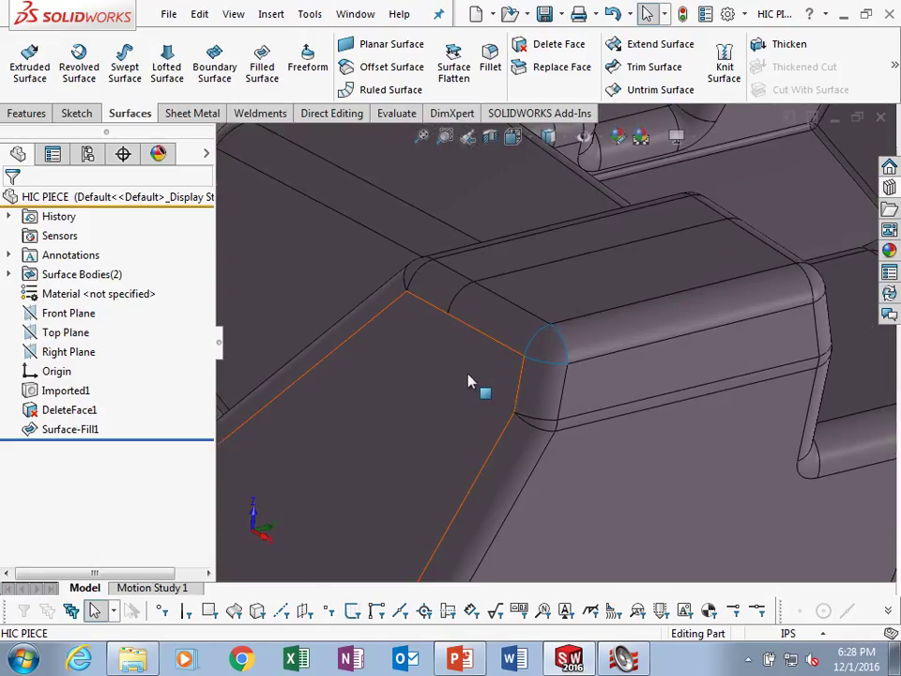
click(545, 349)
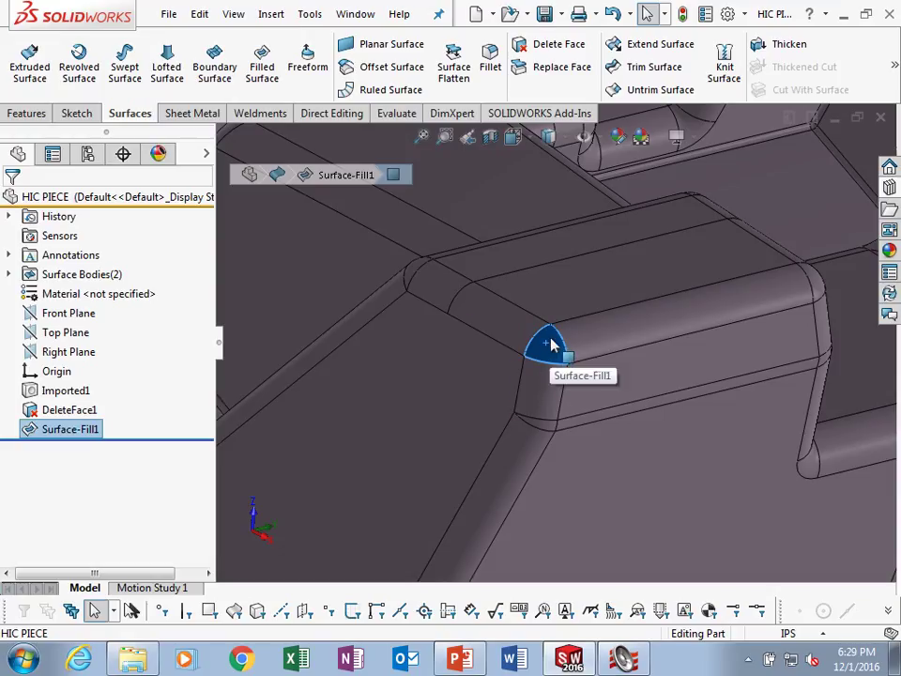
scroll(510, 344, up, 4)
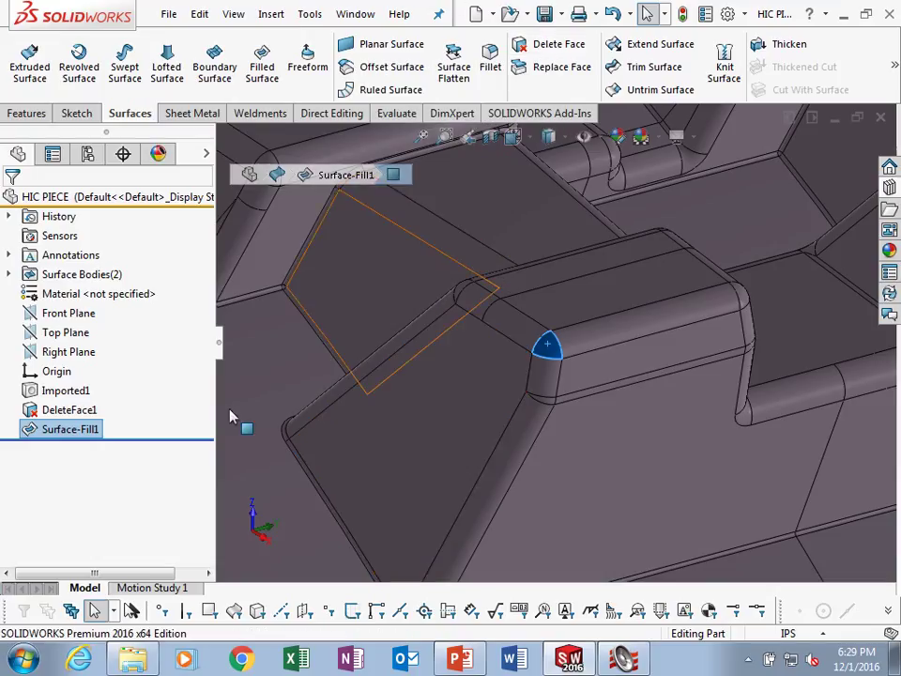
Edit Surface-Fill1 and check Merge result and Create solid under Options
right_click(42, 428)
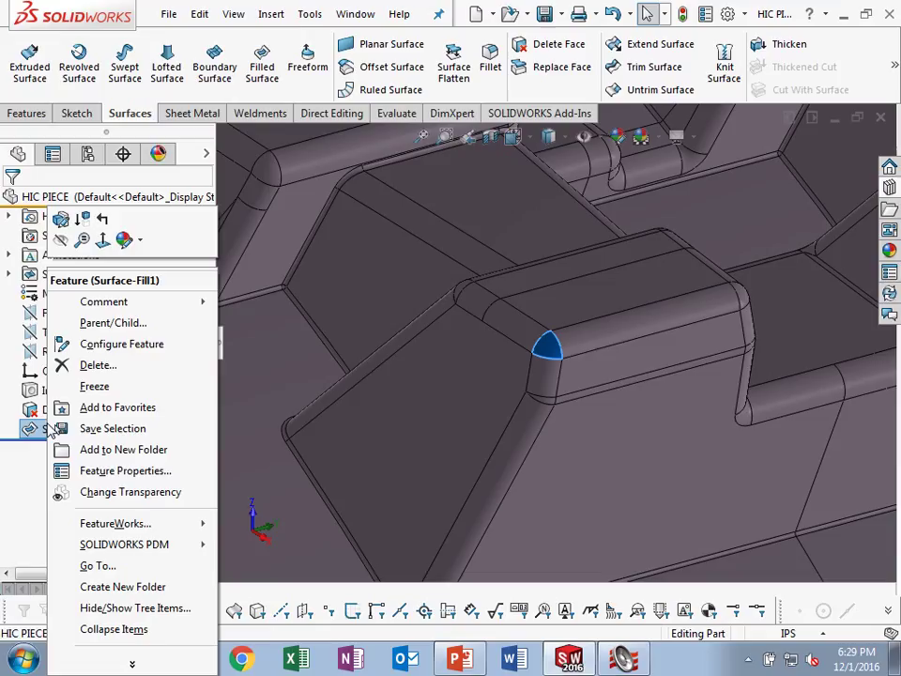
click(61, 220)
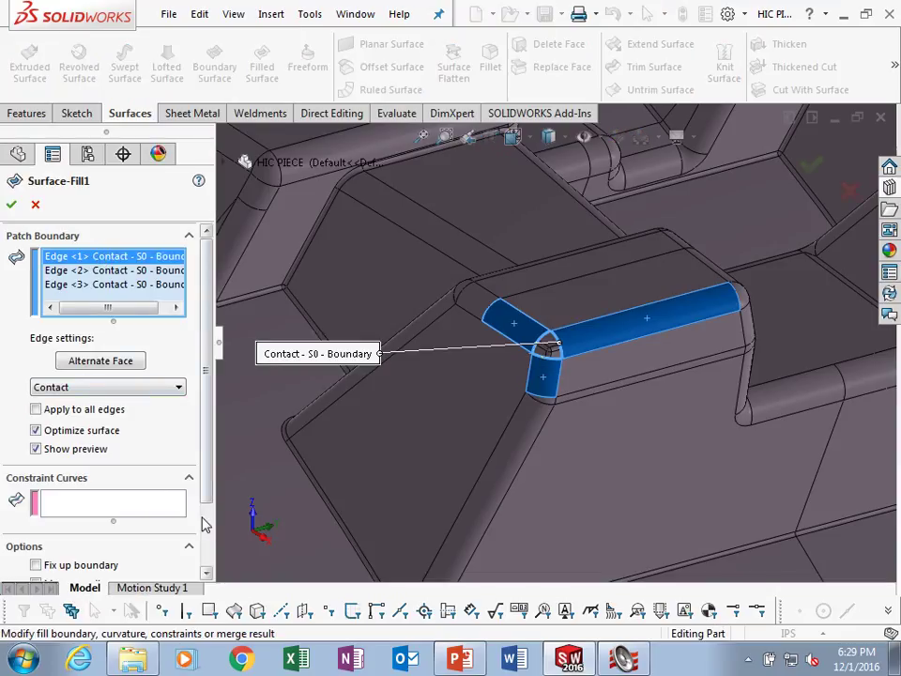
scroll(199, 524, down, 3)
click(36, 501)
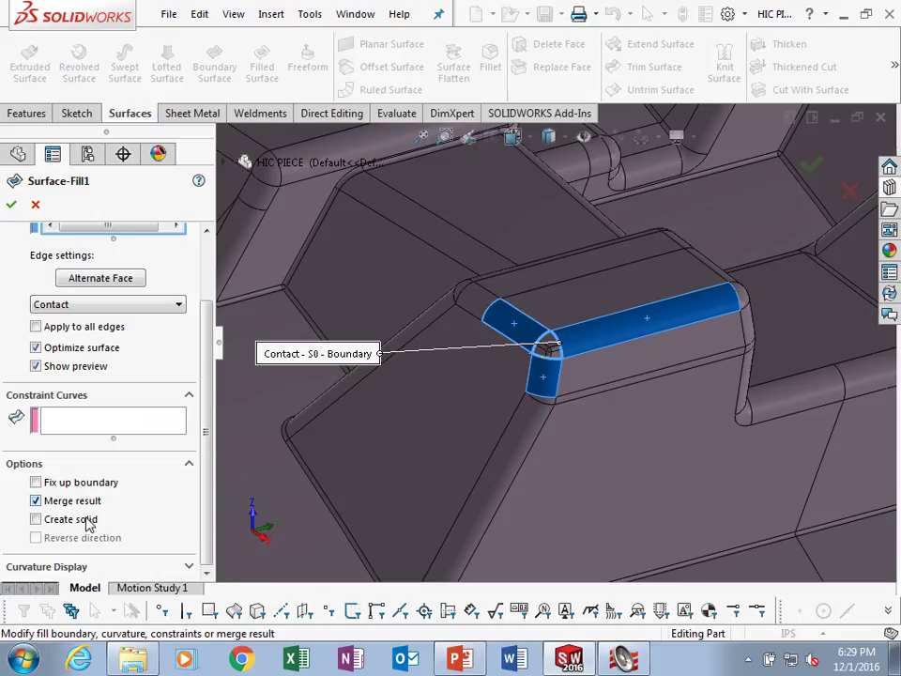
click(37, 519)
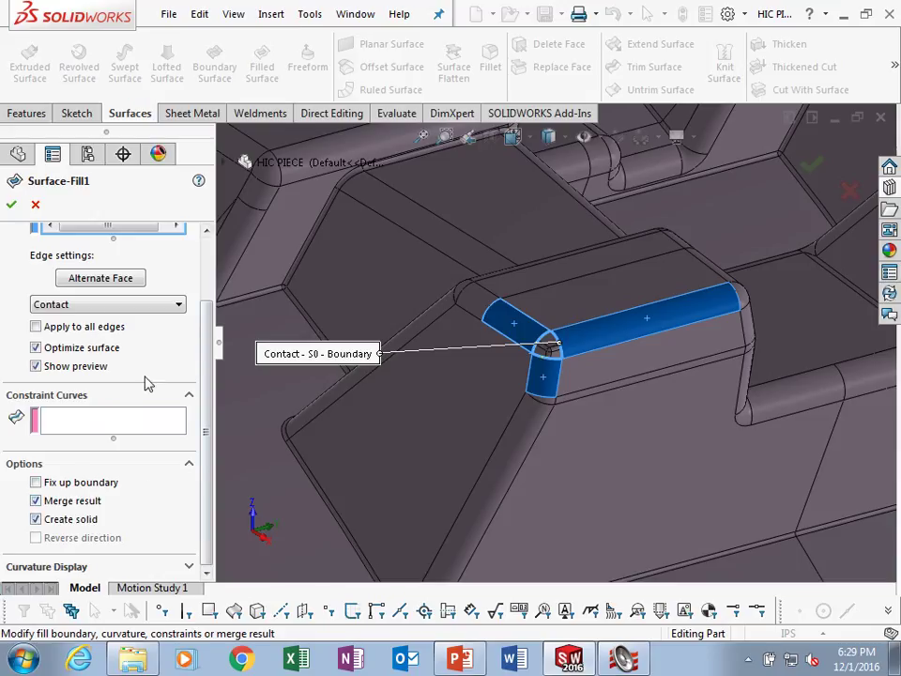
scroll(147, 382, up, 2)
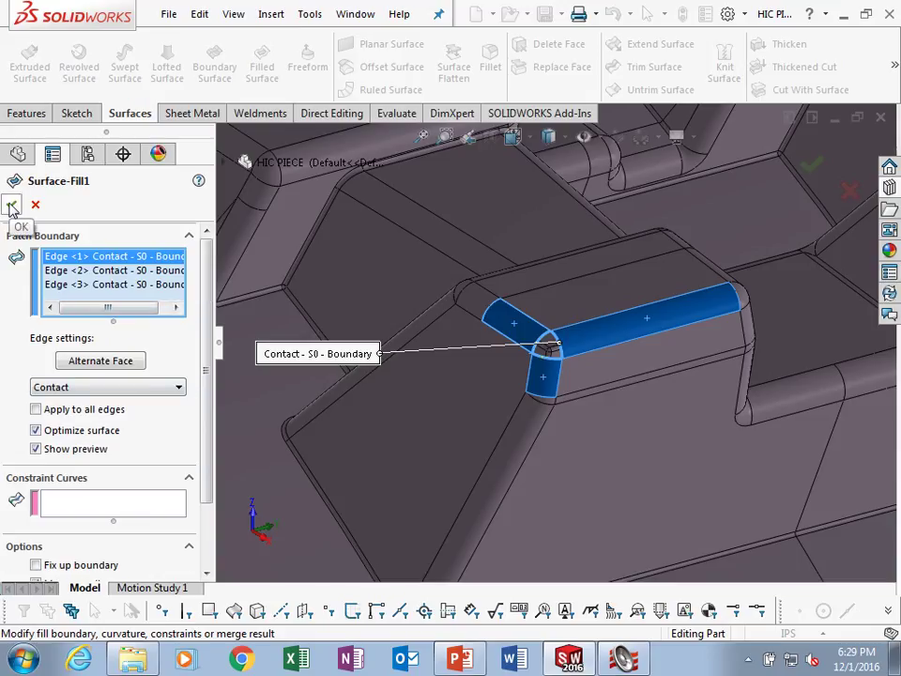
scroll(81, 507, down, 2)
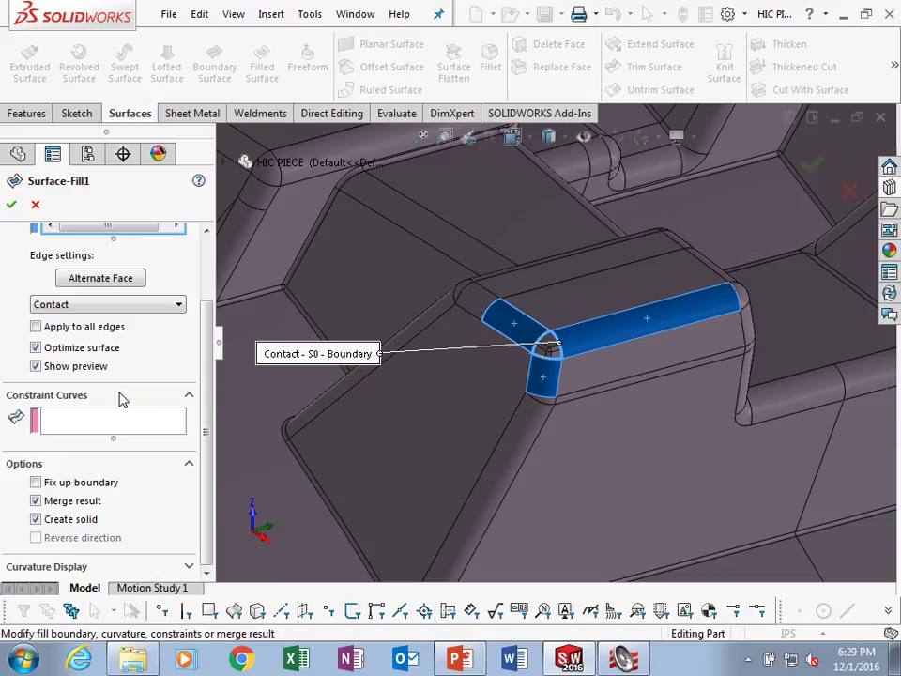
Rebuild Surface-Fill1 with Merge result, Create solid and Fix up boundary all unchecked
click(35, 482)
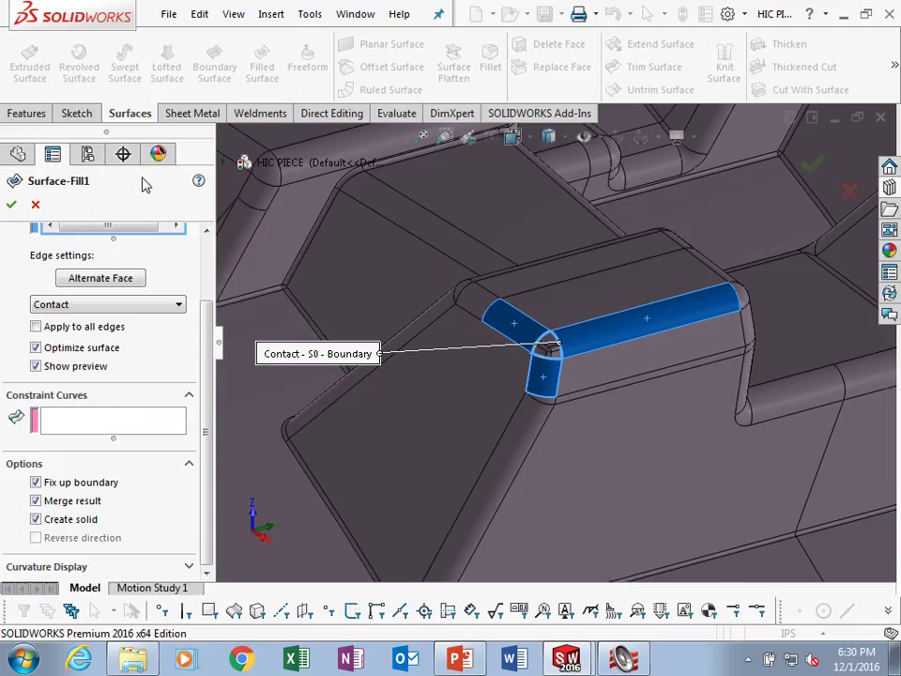
scroll(209, 252, up, 3)
scroll(90, 456, down, 3)
click(36, 518)
click(37, 502)
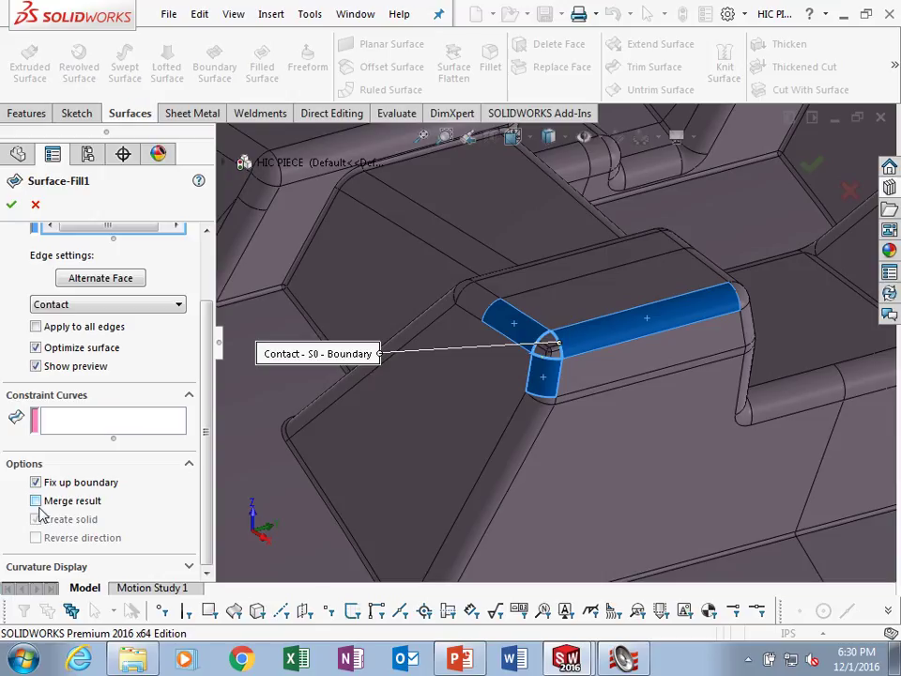
click(36, 483)
scroll(146, 378, up, 2)
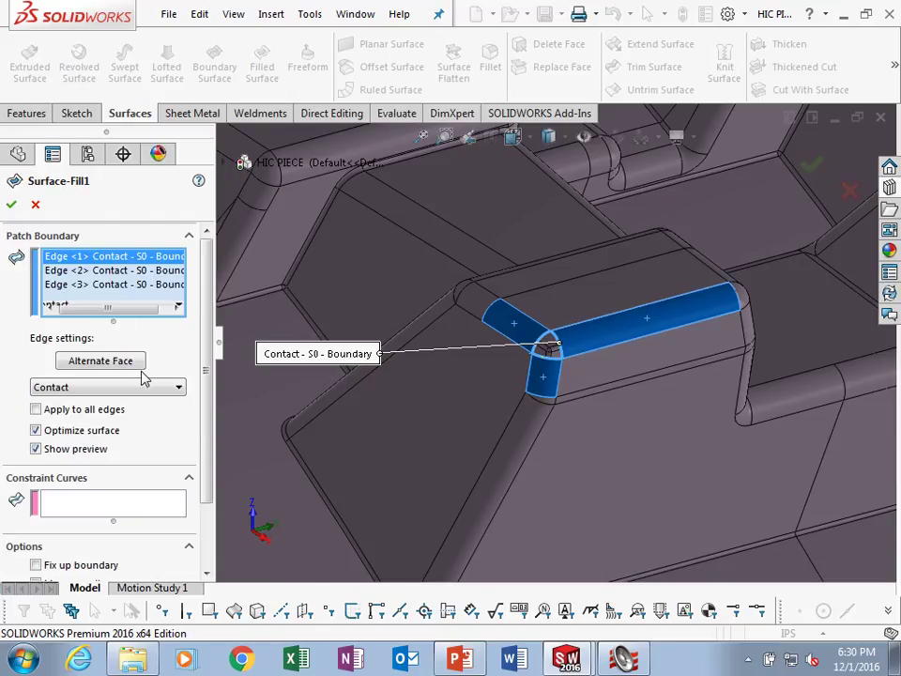
click(11, 204)
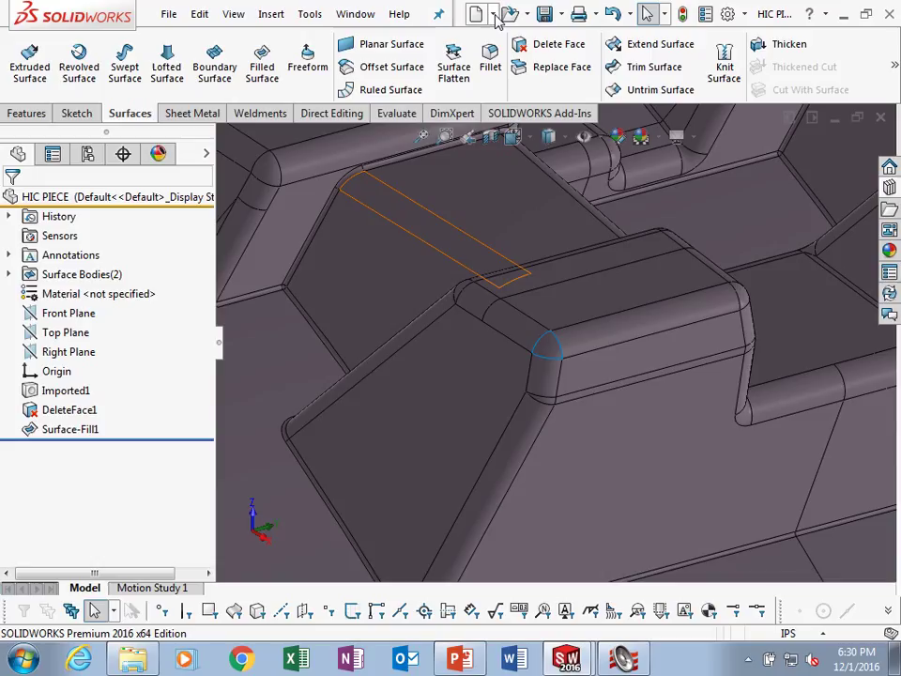
Knit Surface-Fill1 and DeleteFace1 into a solid, with Merge entities and Create solid checked
click(719, 75)
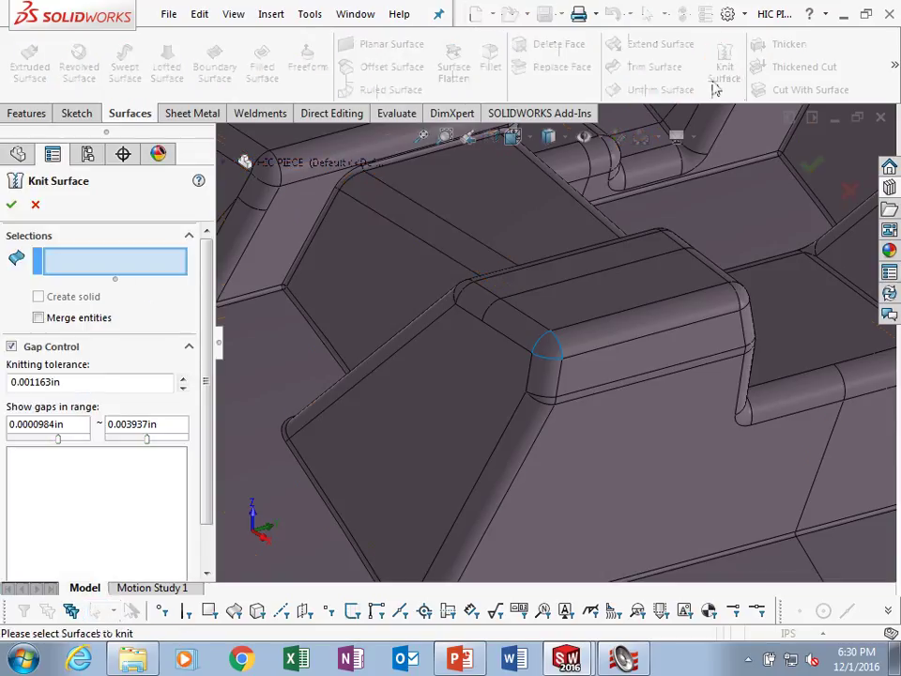
click(39, 317)
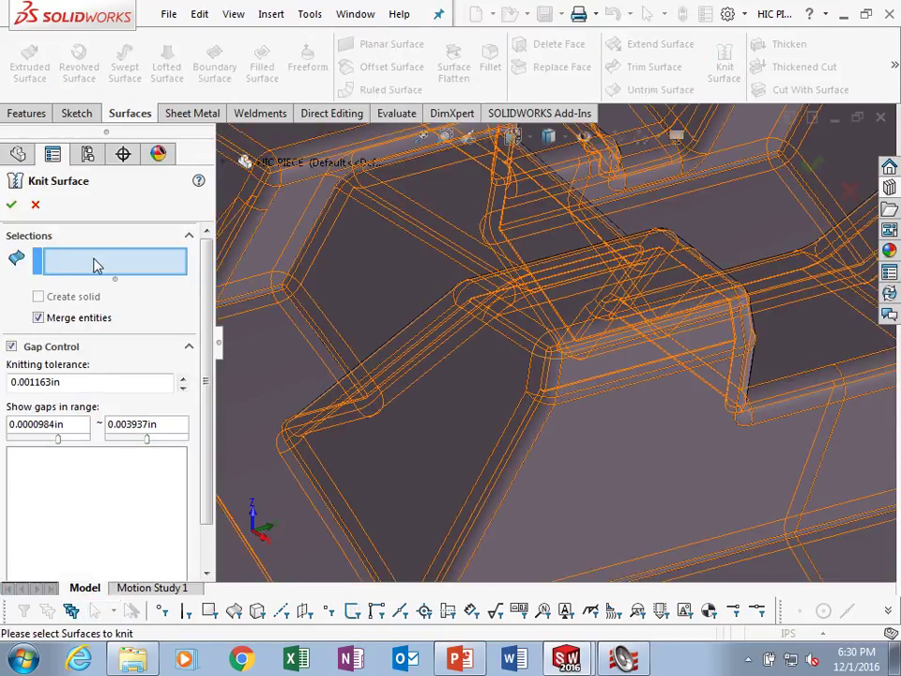
click(547, 348)
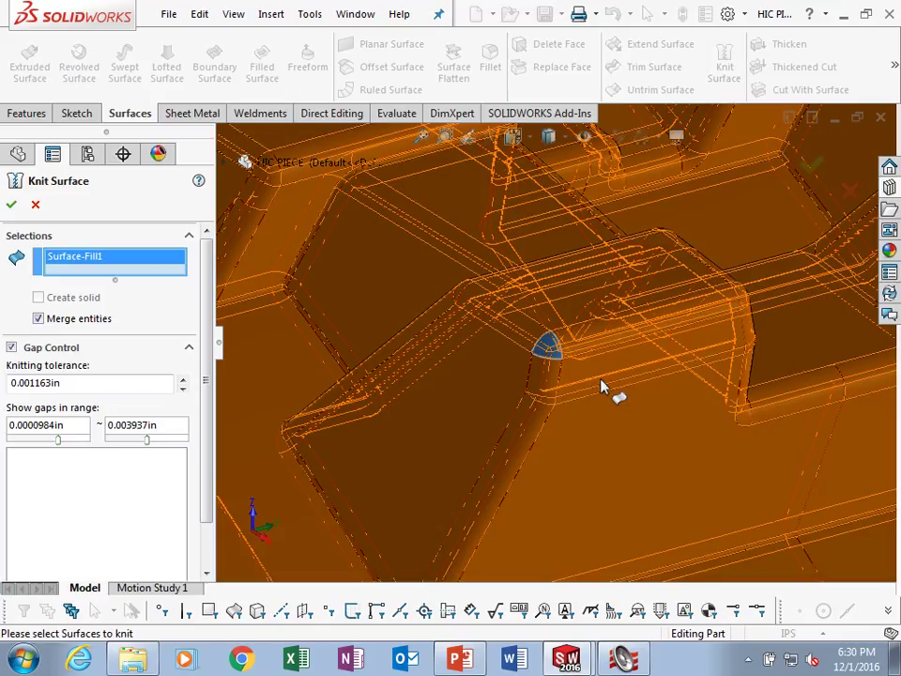
click(404, 354)
click(39, 311)
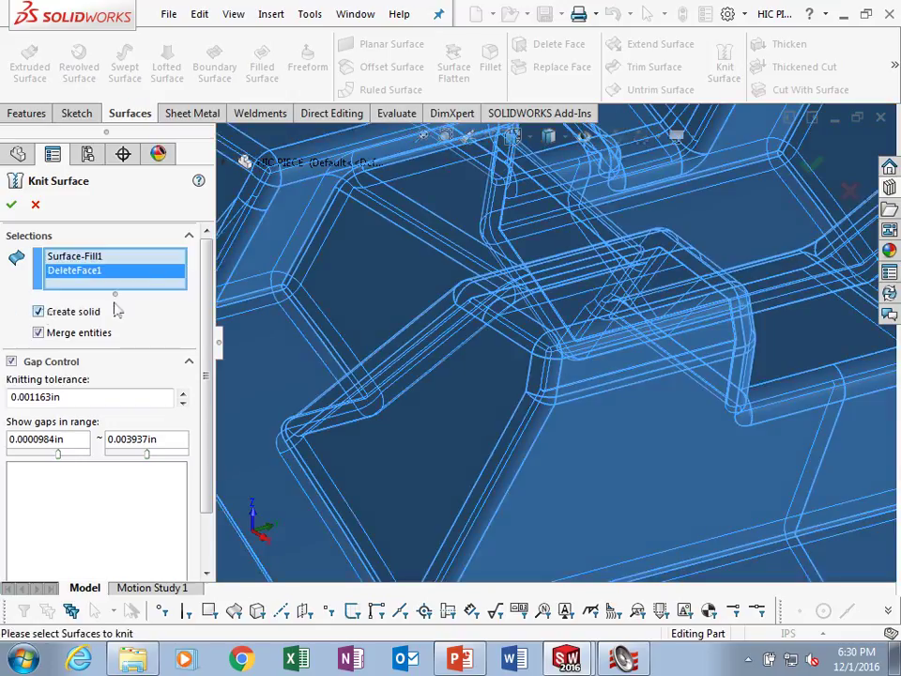
click(11, 204)
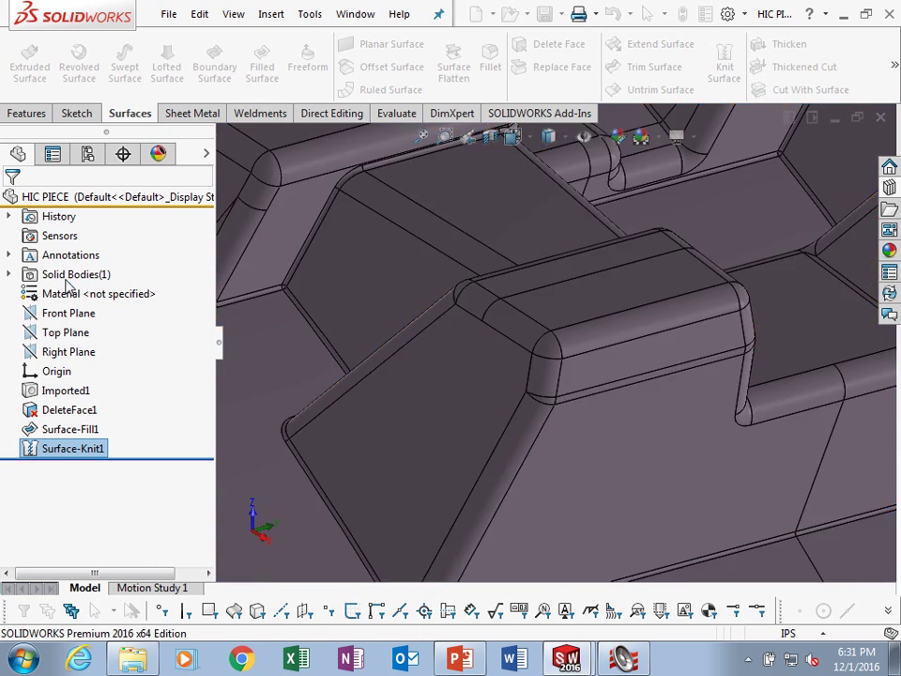
scroll(635, 378, up, 5)
scroll(573, 336, down, 5)
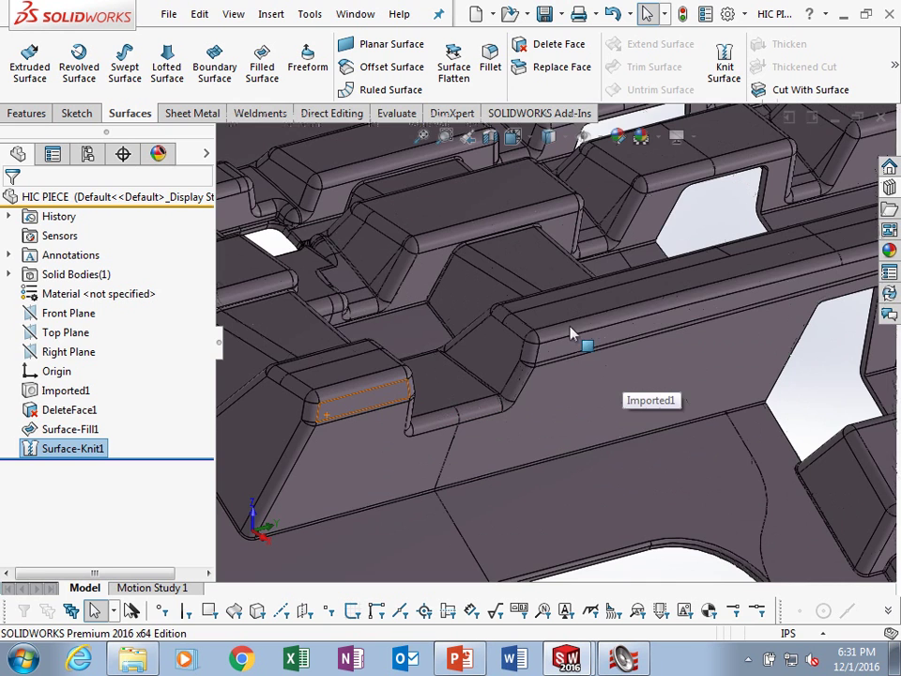
click(535, 342)
scroll(533, 342, down, 3)
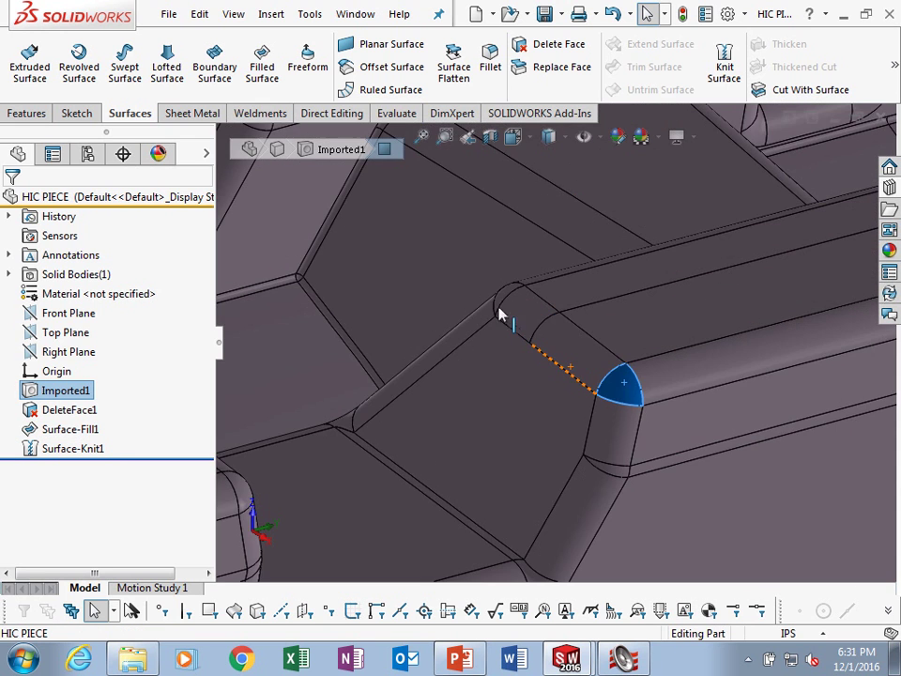
scroll(504, 297, up, 5)
scroll(507, 376, down, 5)
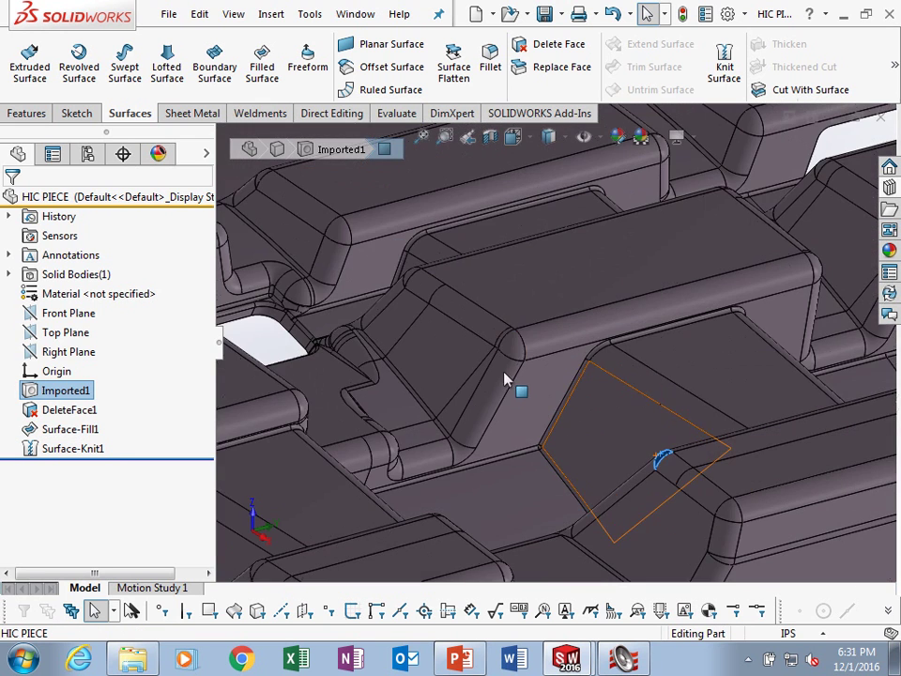
scroll(507, 353, up, 5)
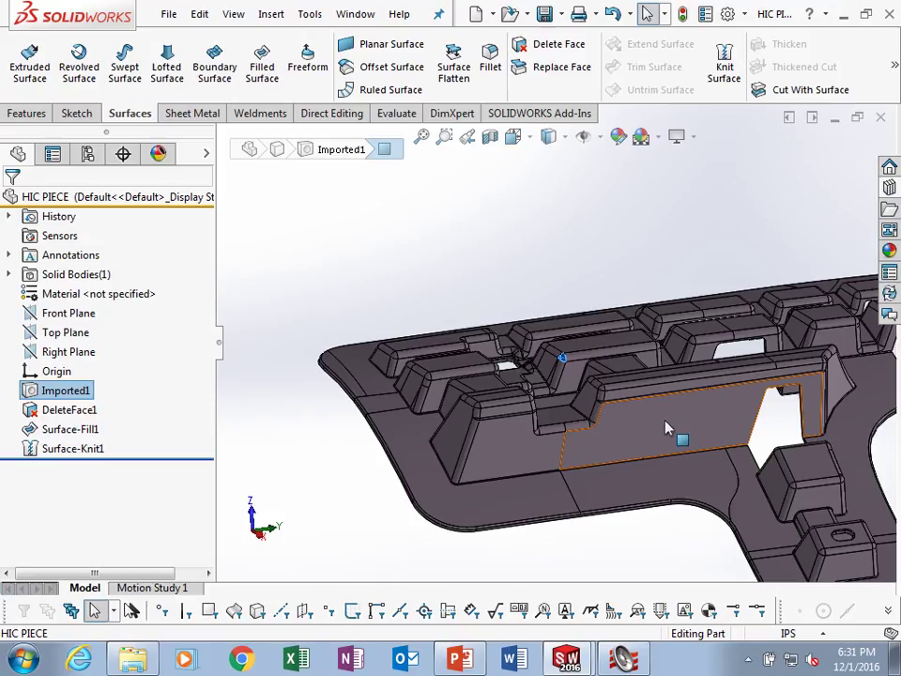
middle_drag(567, 296, 597, 396)
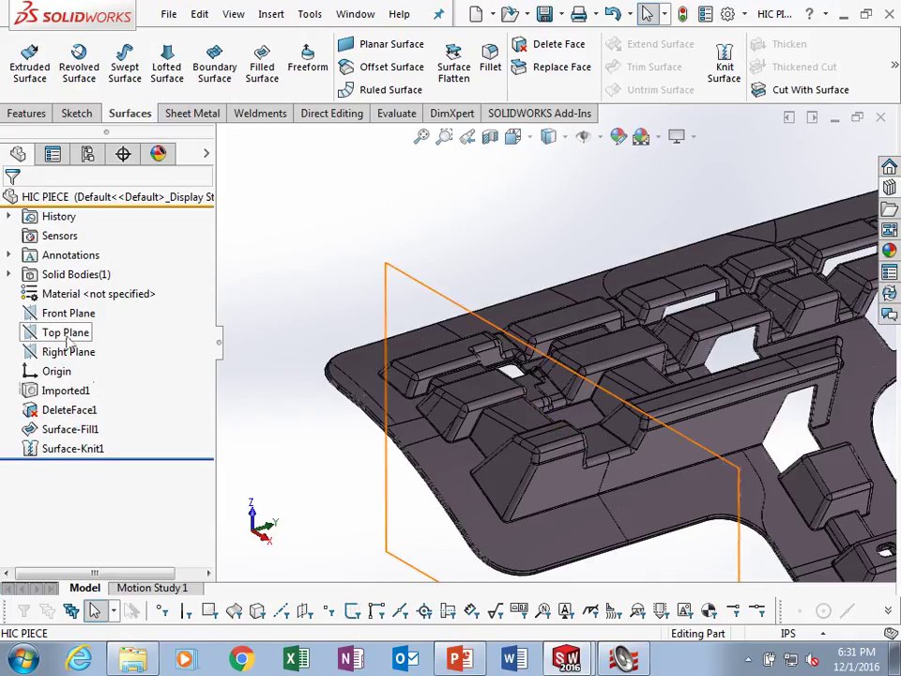
Expand Solid Bodies(1) to show Surface-Knit1, then select a flat rib-top face
click(54, 273)
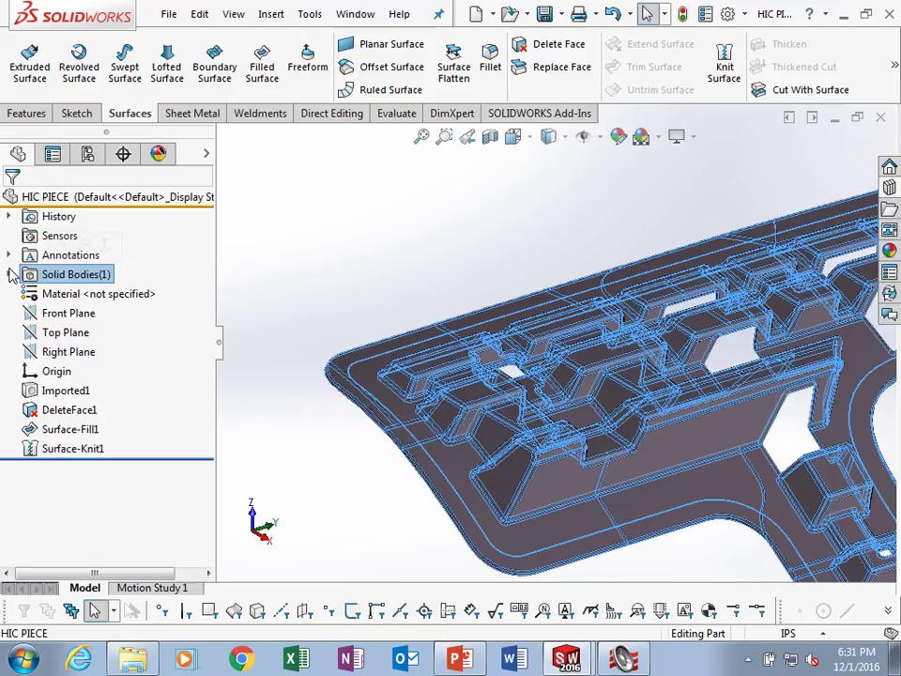
double_click(77, 274)
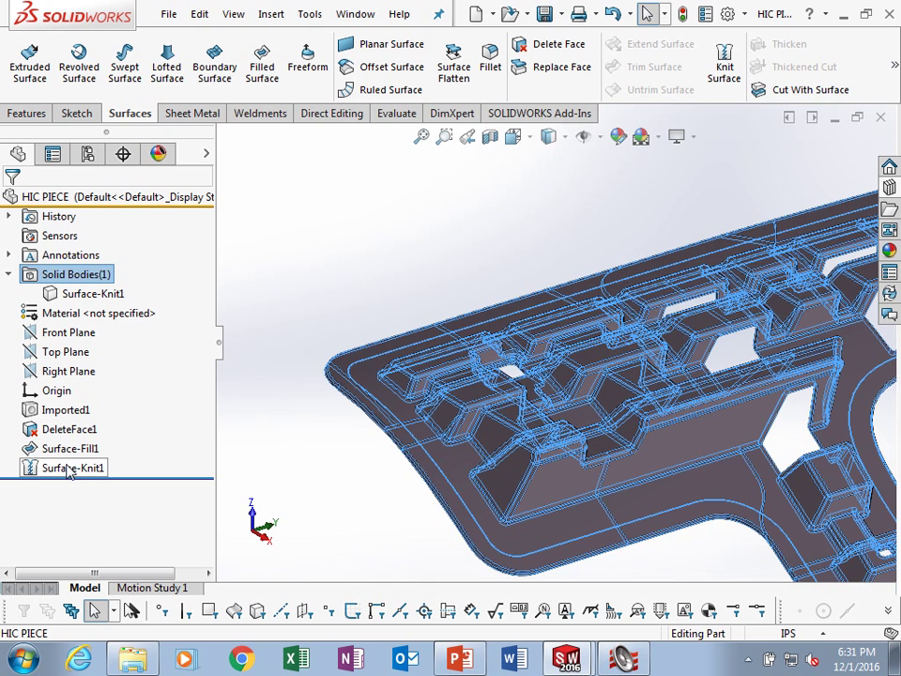
click(386, 292)
scroll(527, 383, down, 8)
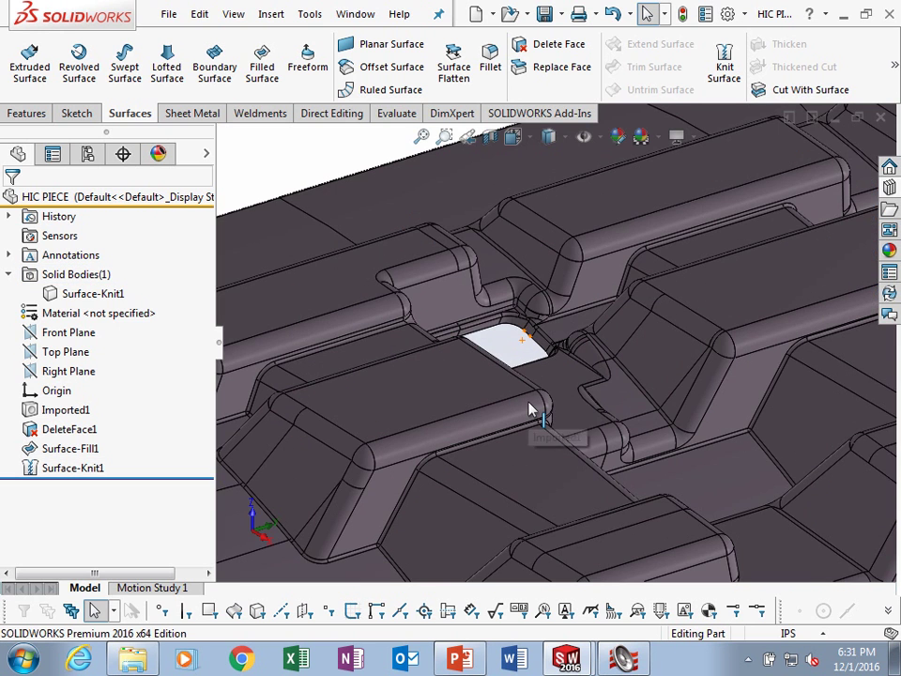
scroll(579, 483, down, 3)
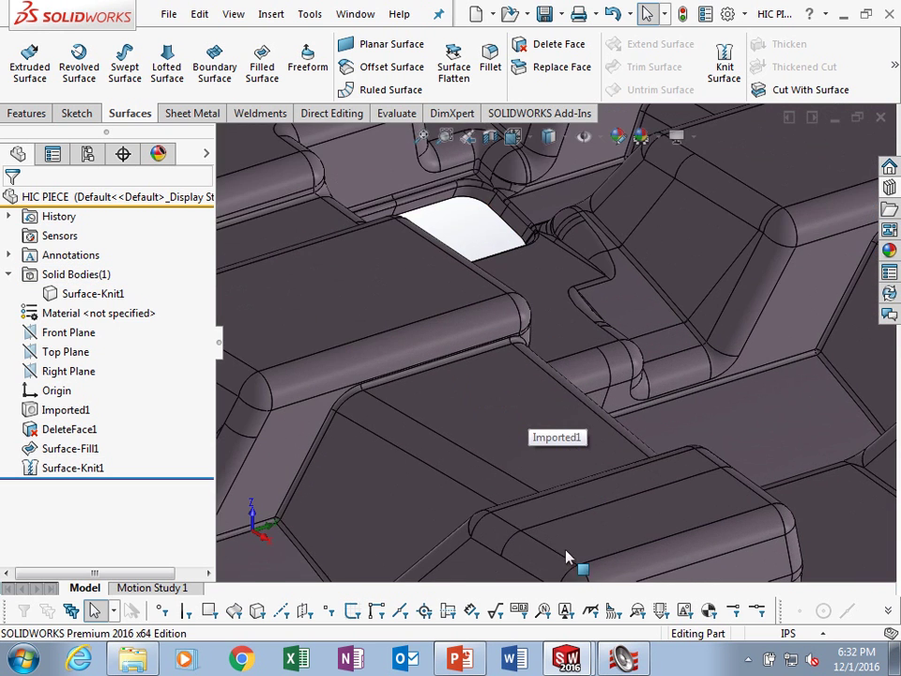
scroll(405, 266, up, 10)
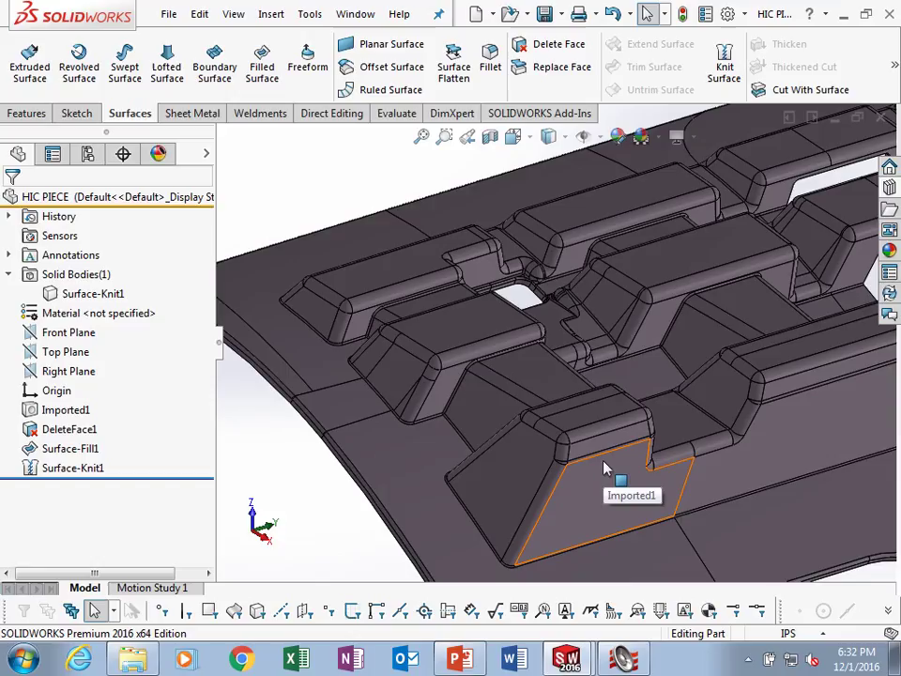
scroll(606, 470, down, 5)
click(489, 397)
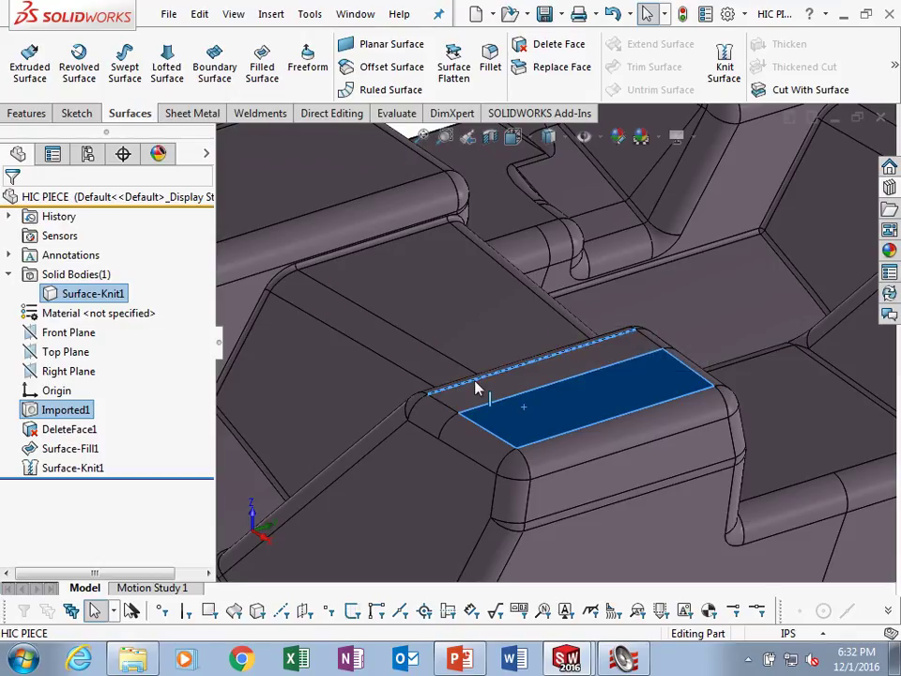
Export the two selected top faces as HIC PIECE IGES (*.igs) using Selected face(s)
click(484, 386)
ctrl+click(531, 409)
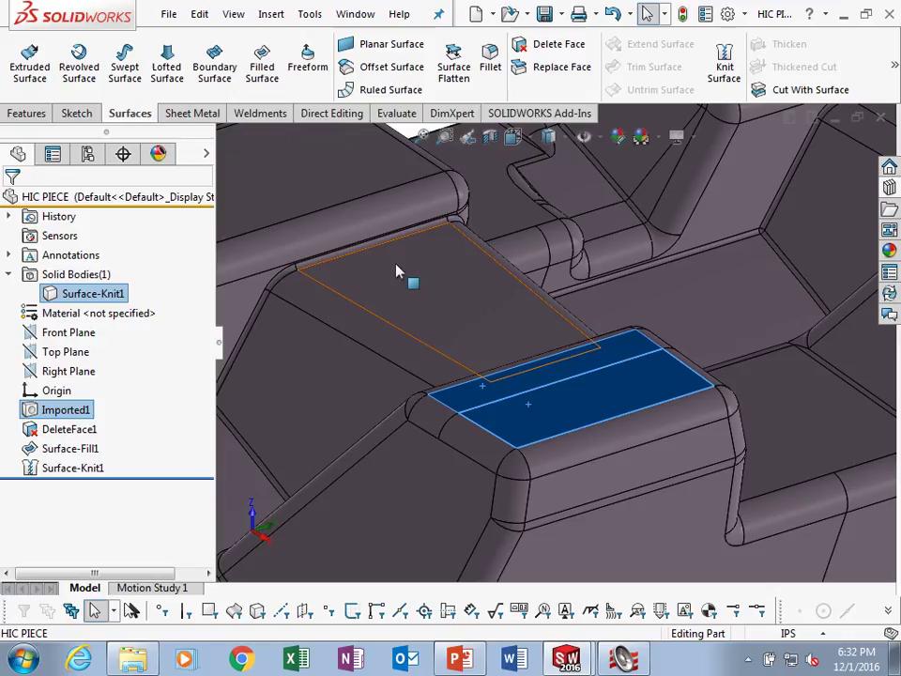
click(491, 15)
mouse_move(552, 15)
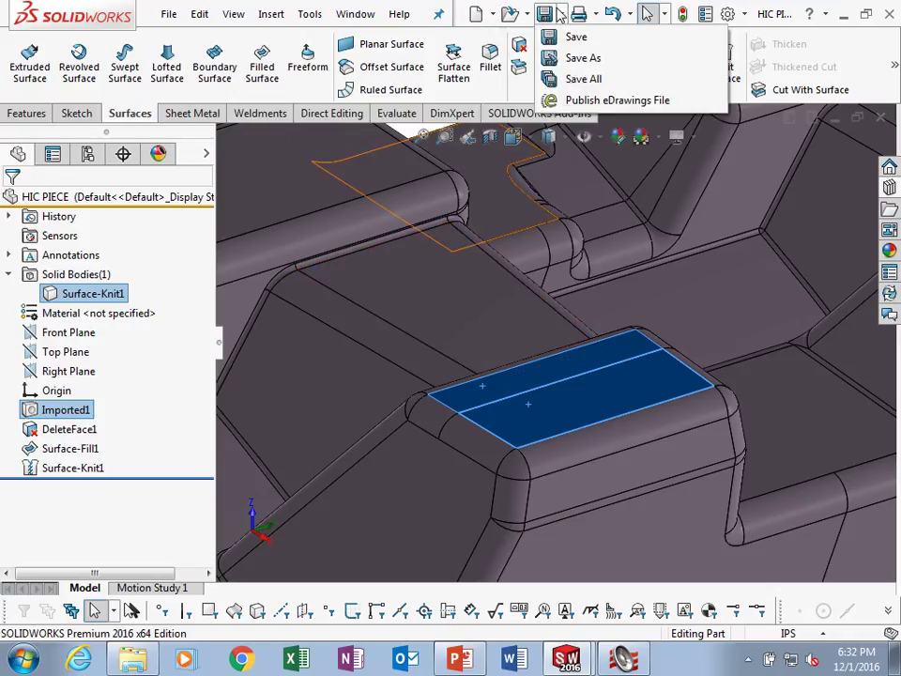
click(575, 58)
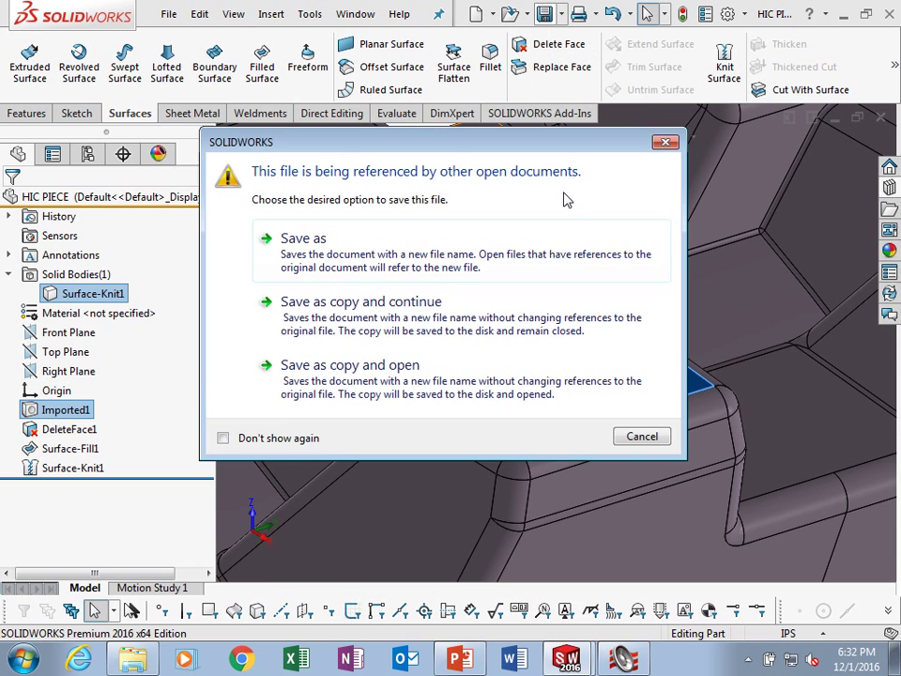
click(354, 250)
click(343, 495)
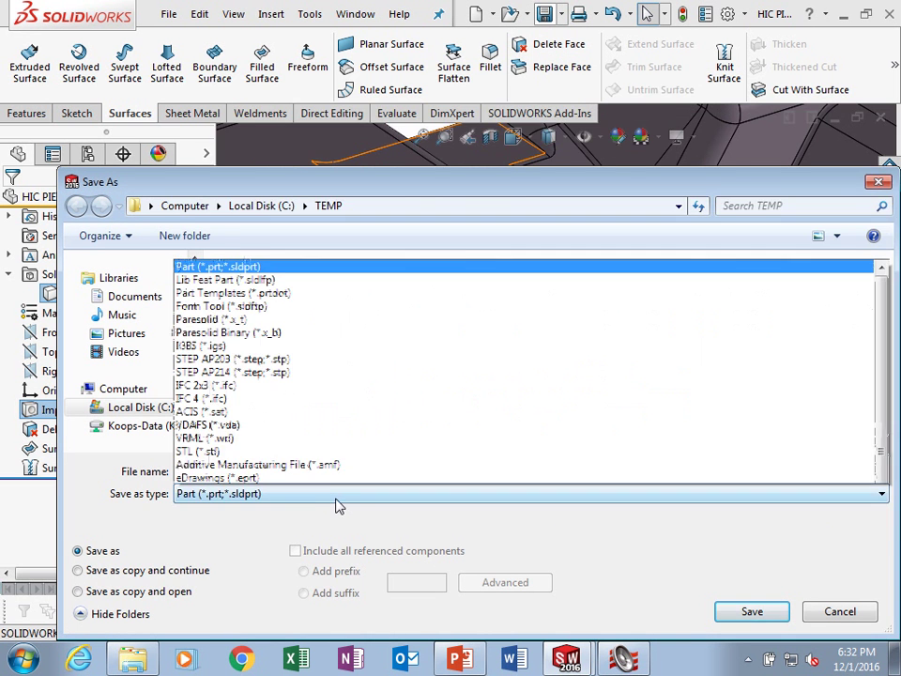
click(226, 171)
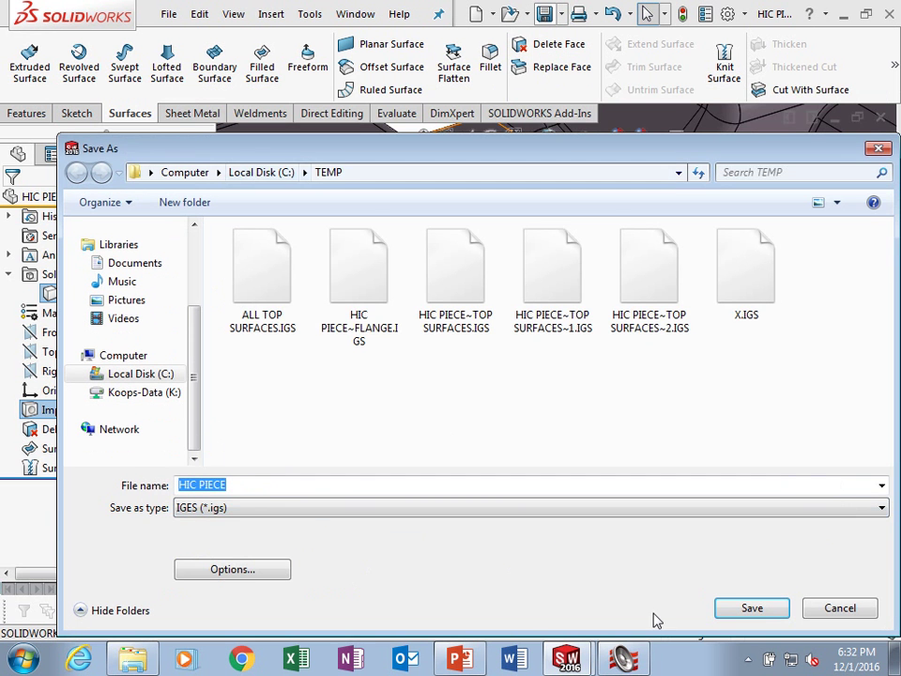
click(721, 607)
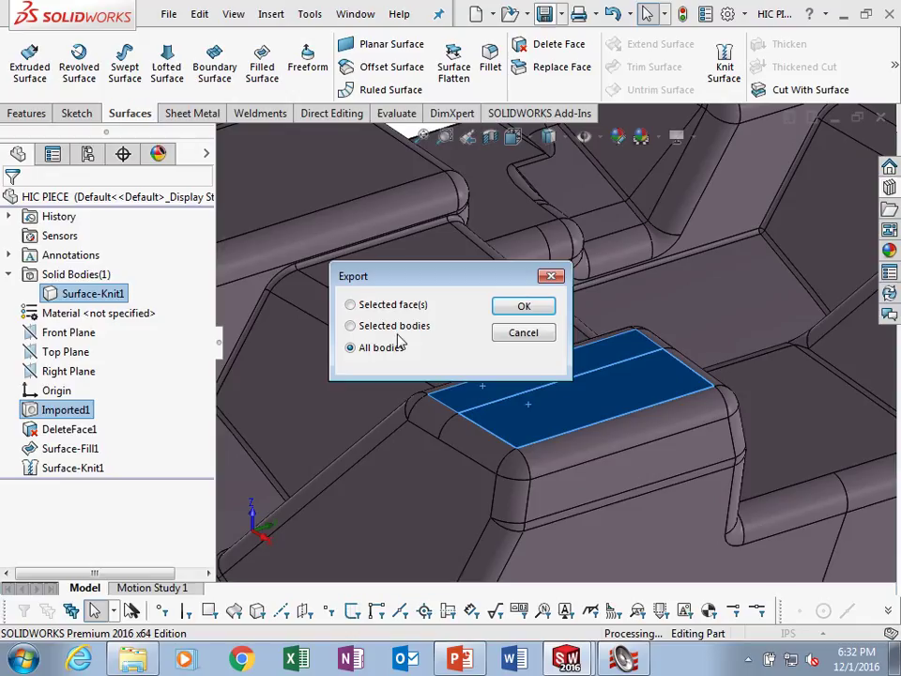
click(387, 306)
click(504, 312)
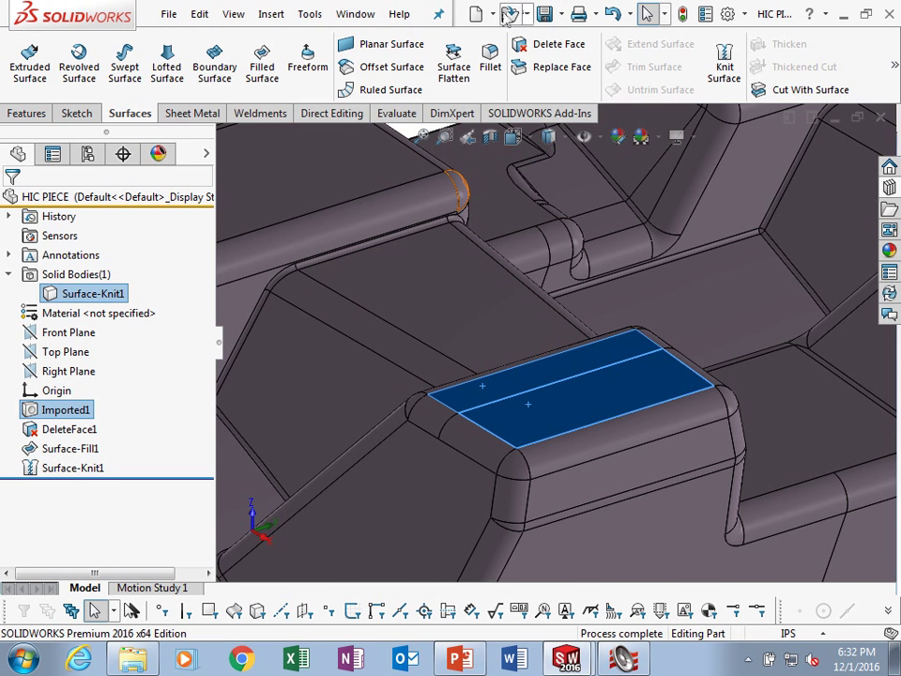
Open C:\TEMP\HIC PIECE.IGS from the file name history as a new part
click(507, 15)
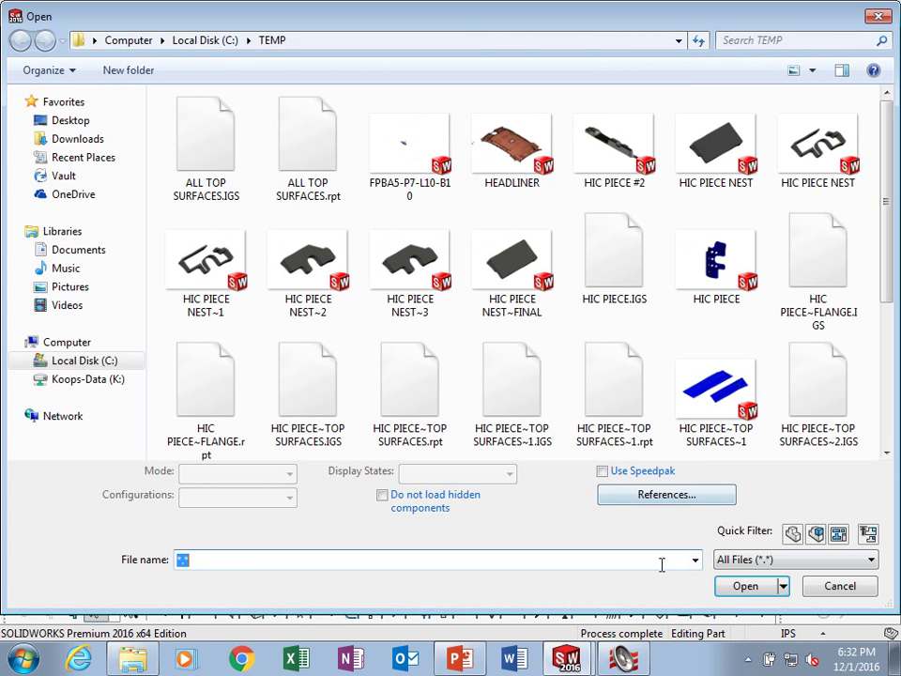
click(694, 559)
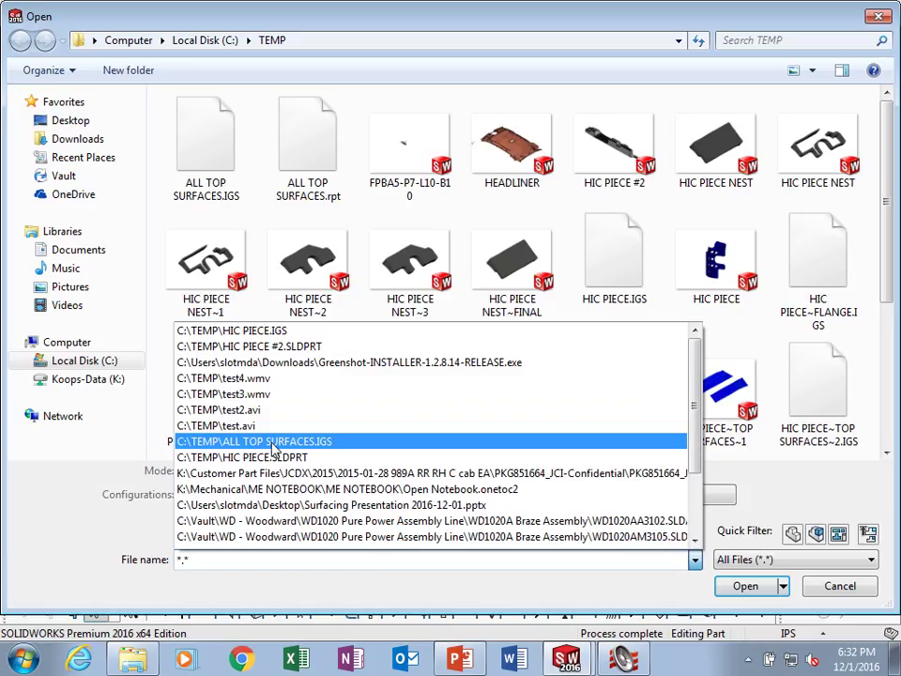
click(300, 332)
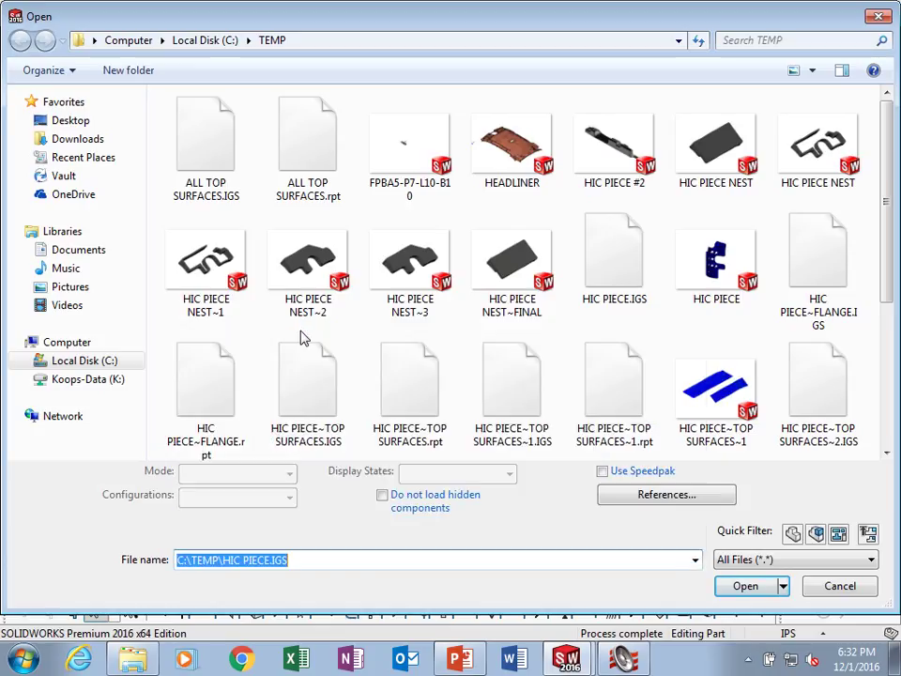
click(748, 588)
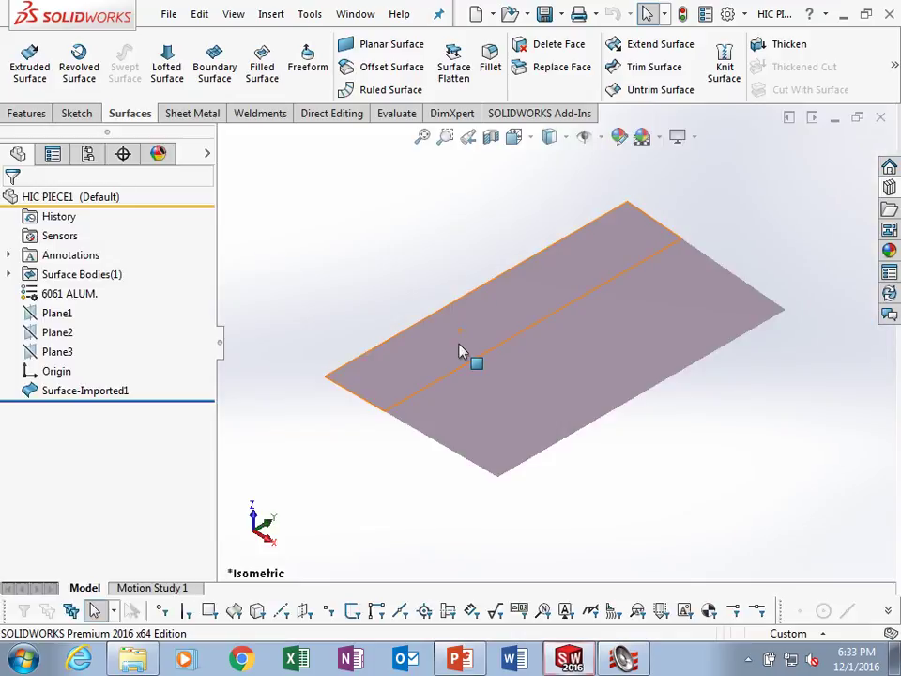
click(80, 392)
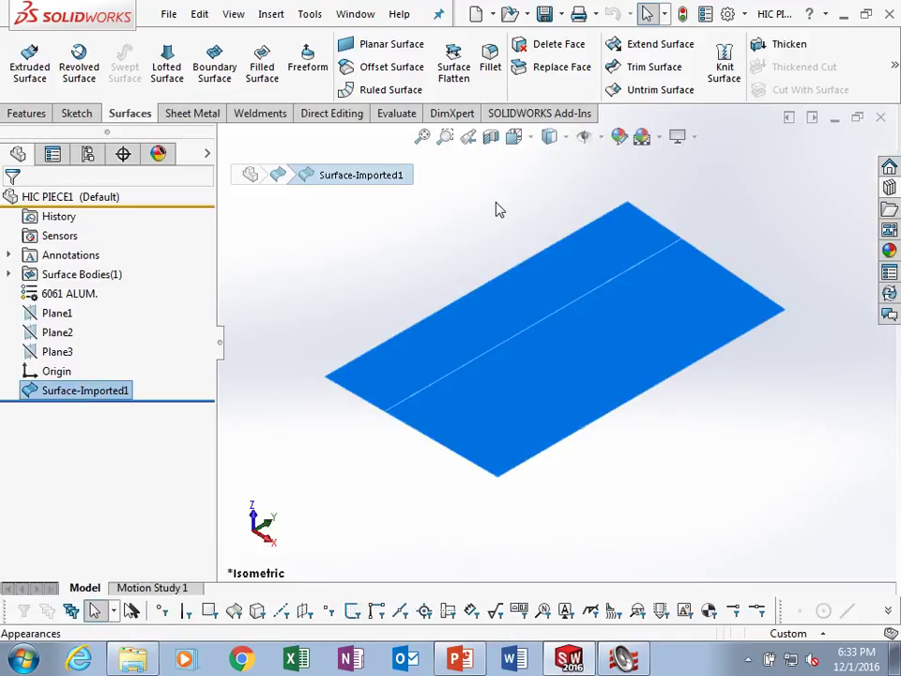
click(380, 270)
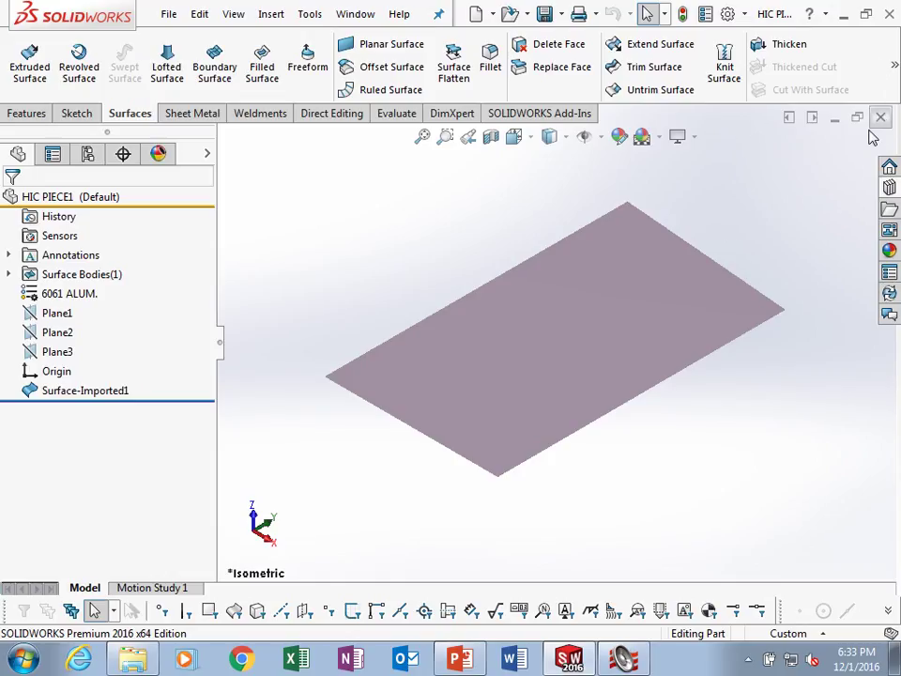
click(77, 394)
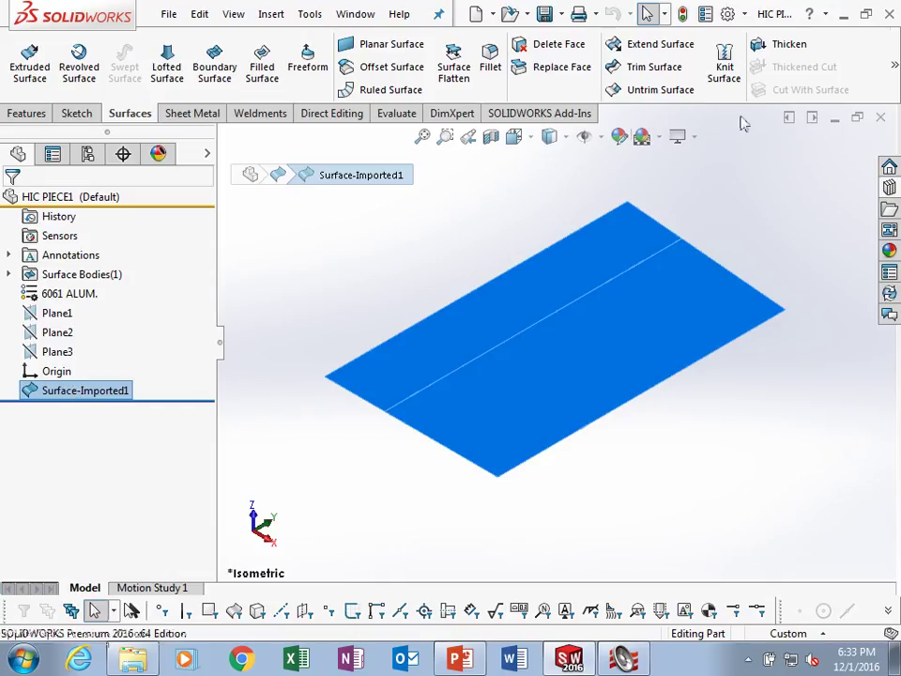
click(881, 117)
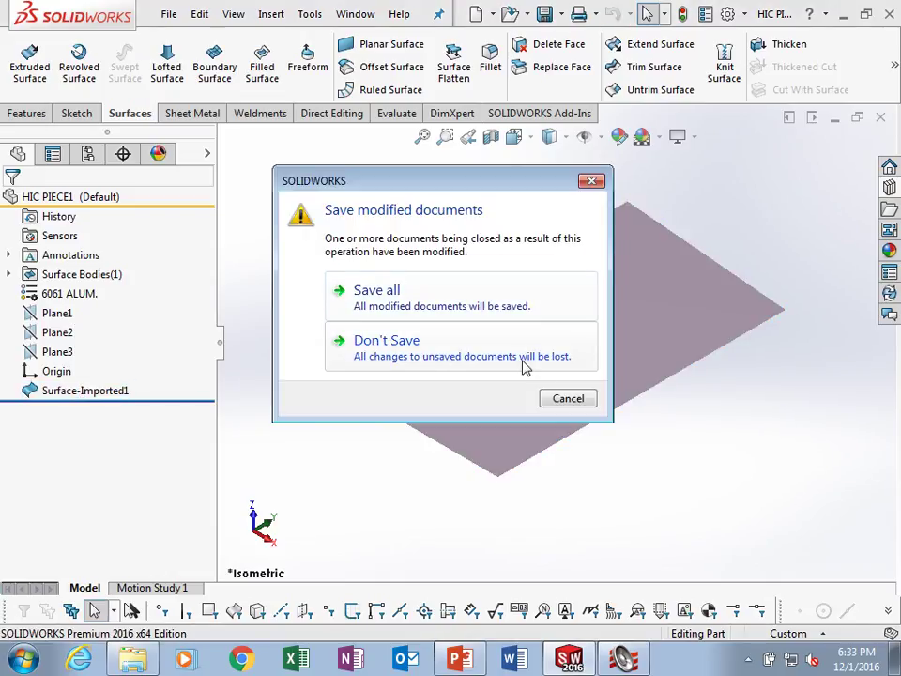
click(570, 399)
click(529, 406)
click(532, 394)
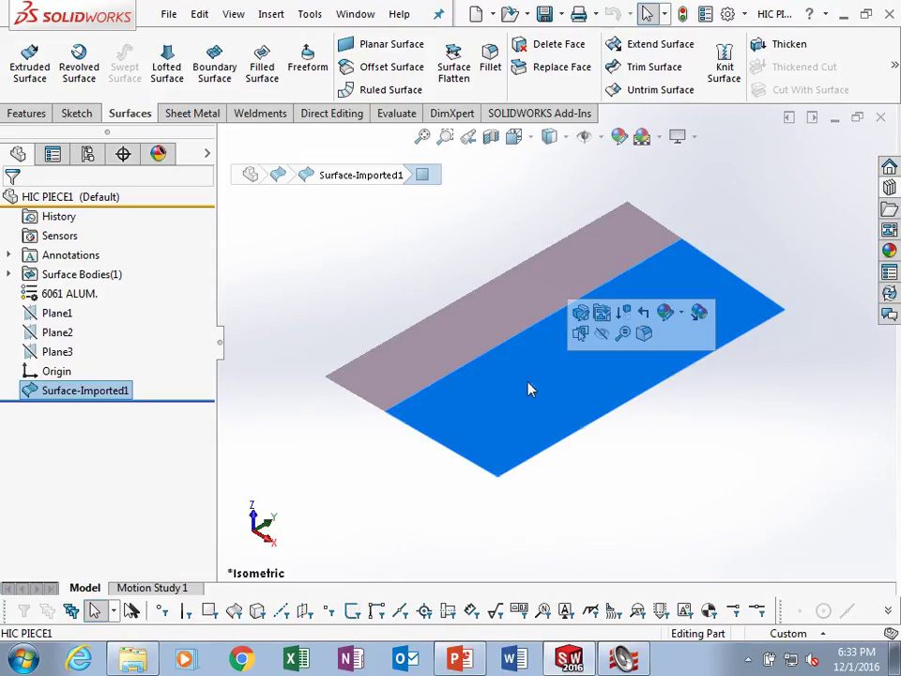
Close HIC PIECE1 without saving and view the whole HIC PIECE part again
key(ctrl+w)
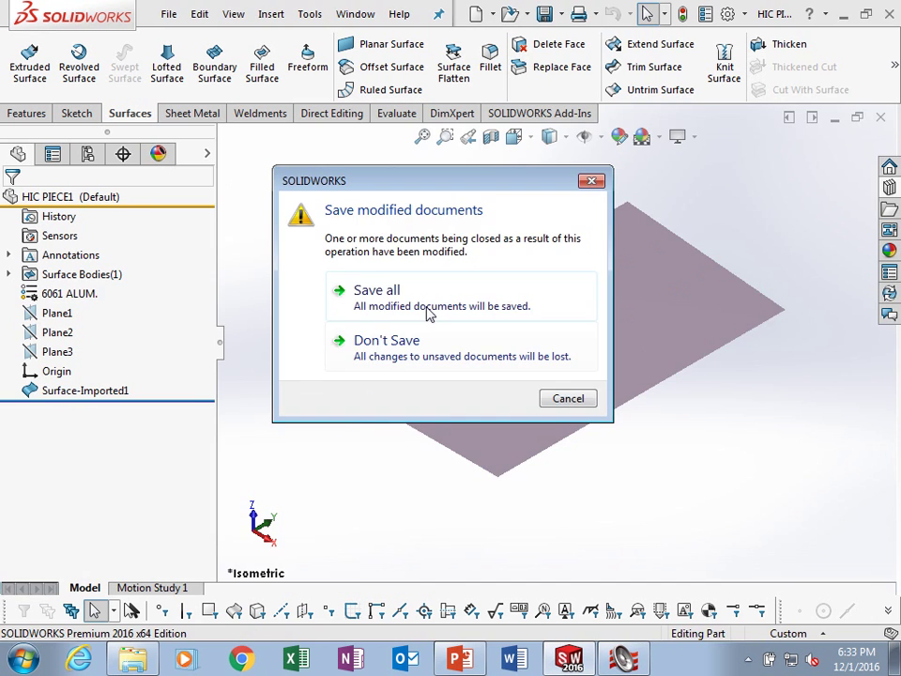
click(414, 348)
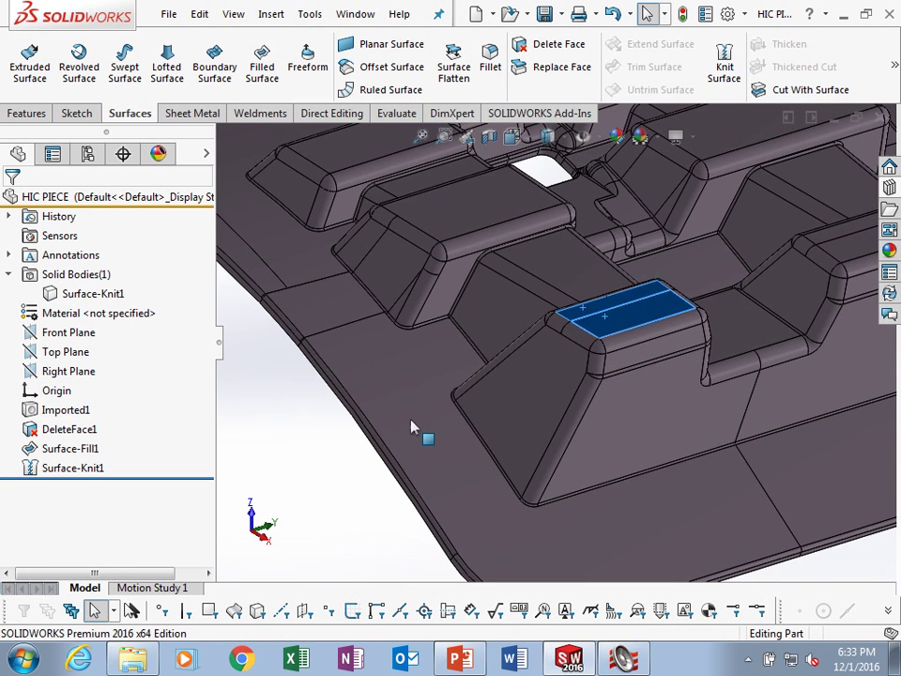
click(412, 427)
ctrl+click(292, 268)
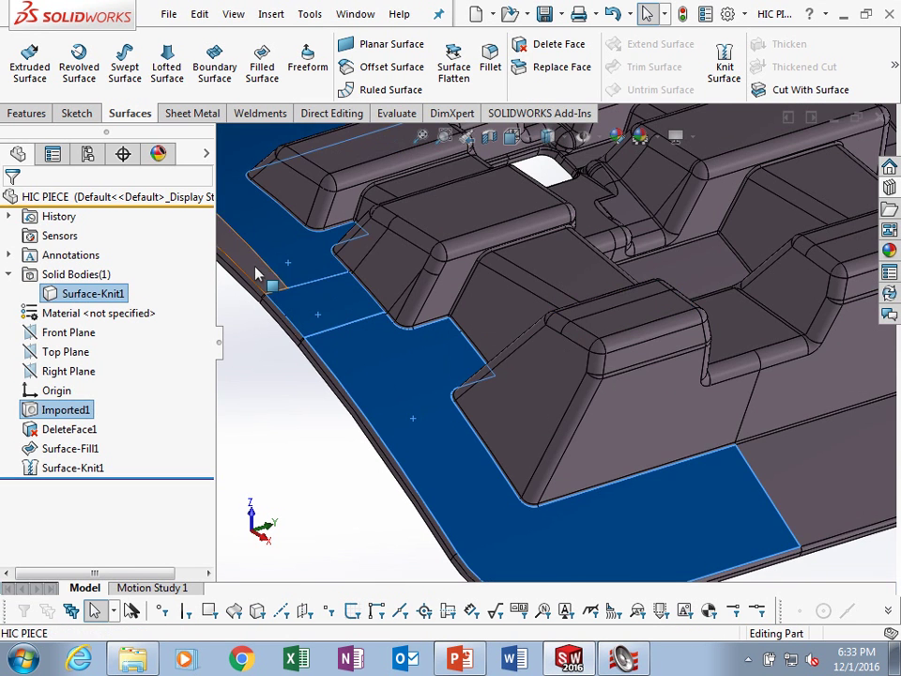
key(ctrl+8)
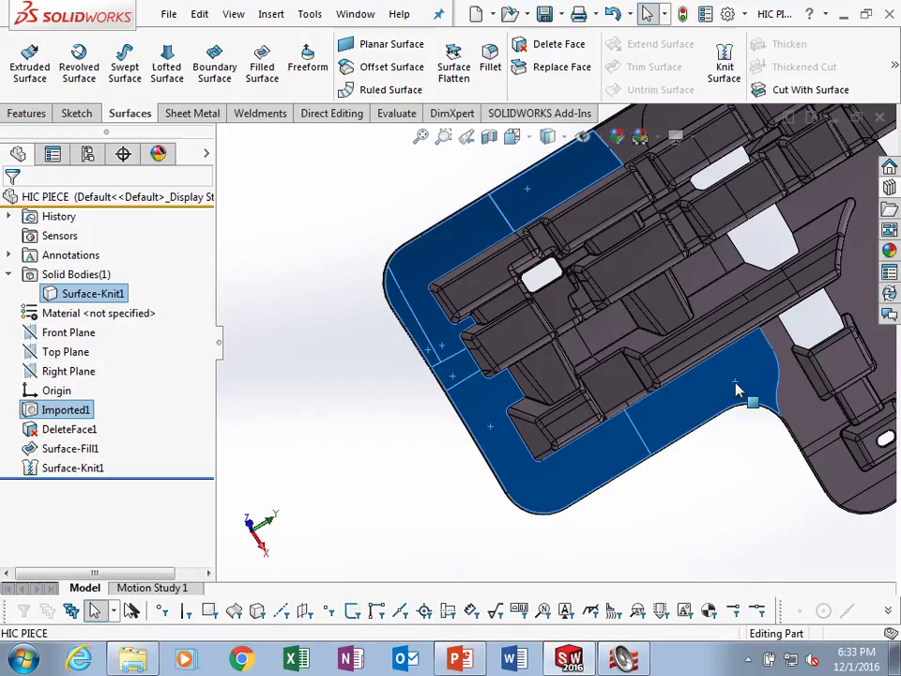
ctrl+click(794, 381)
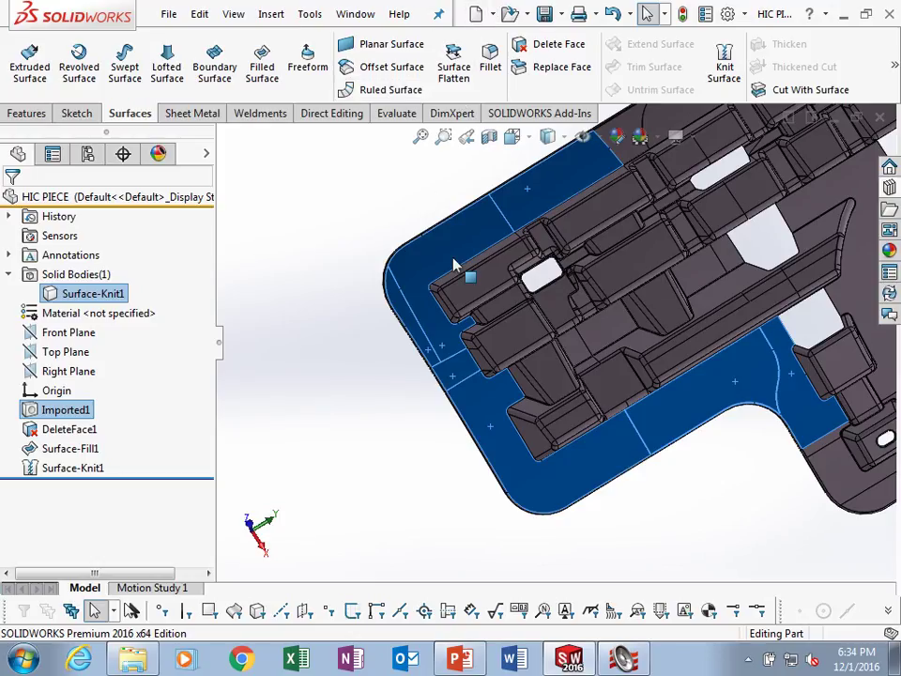
click(360, 229)
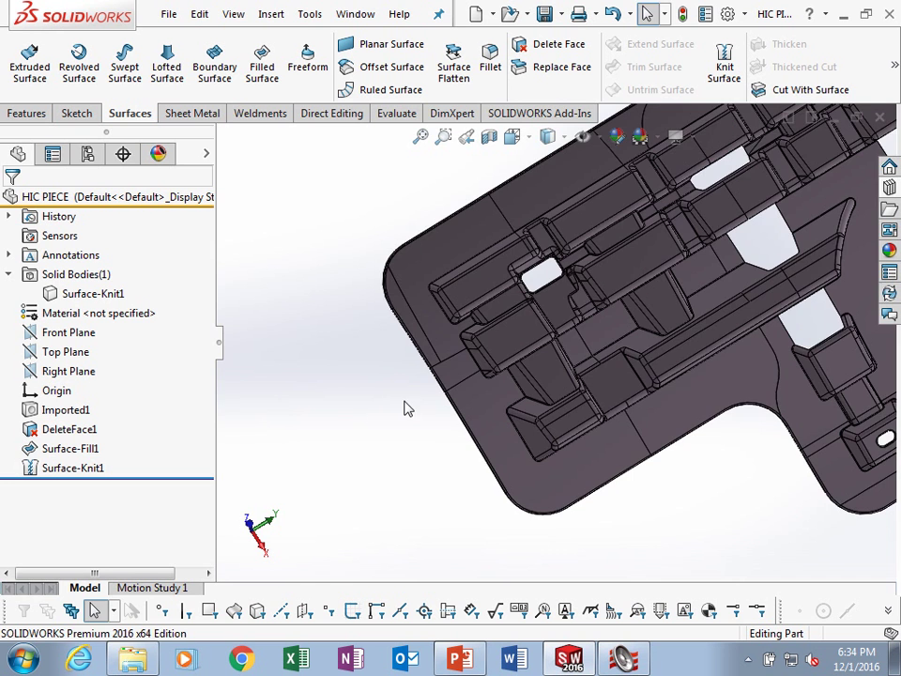
Inspect Surface-Knit1 and a face of the imported body, then save HIC PIECE
middle_drag(690, 426, 610, 369)
scroll(610, 369, down, 10)
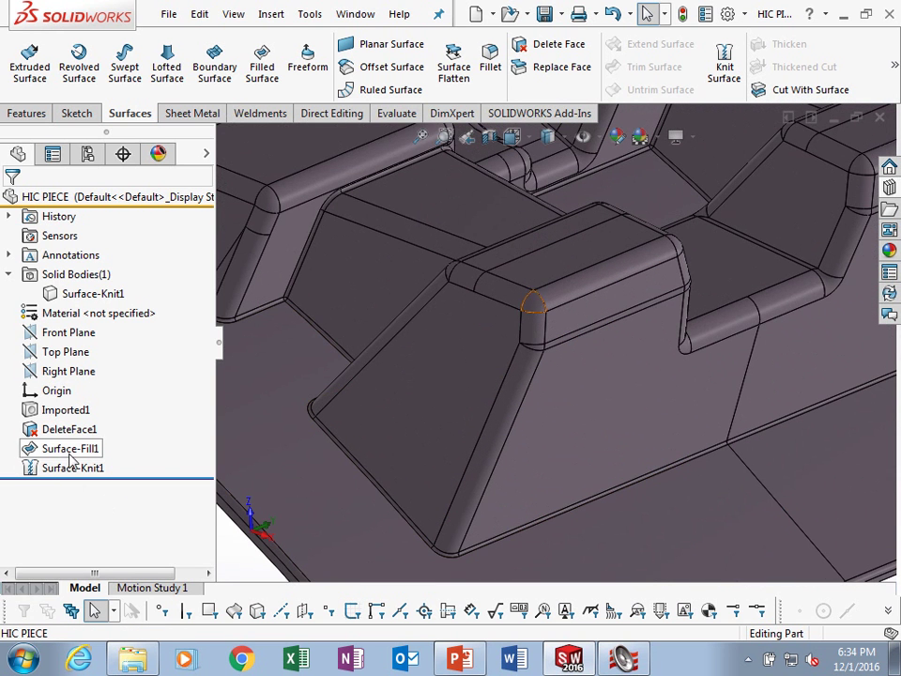
click(58, 469)
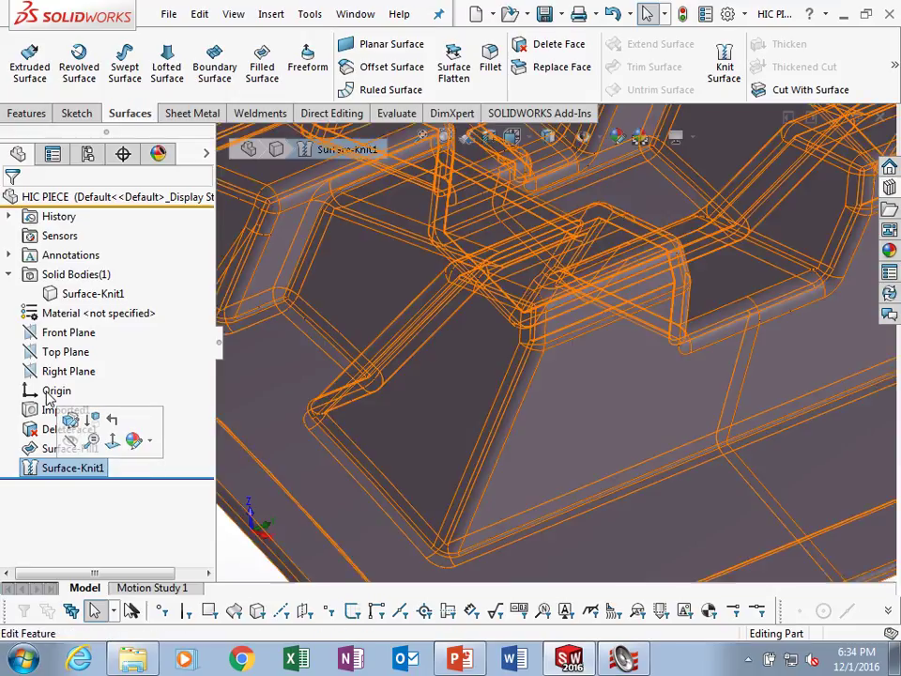
scroll(301, 373, up, 4)
scroll(405, 402, down, 2)
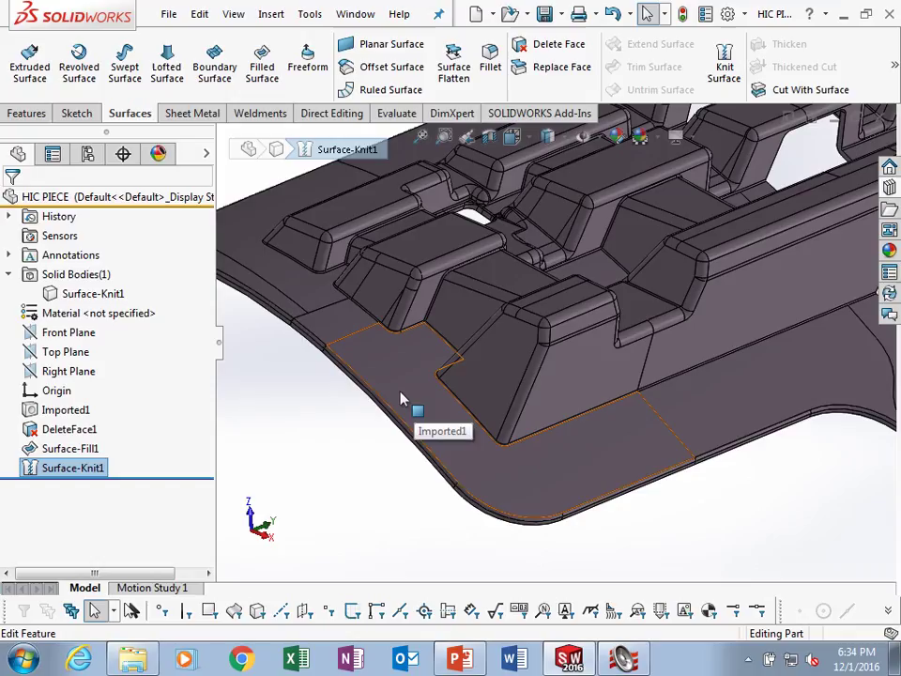
scroll(470, 380, up, 2)
scroll(481, 400, down, 2)
click(513, 377)
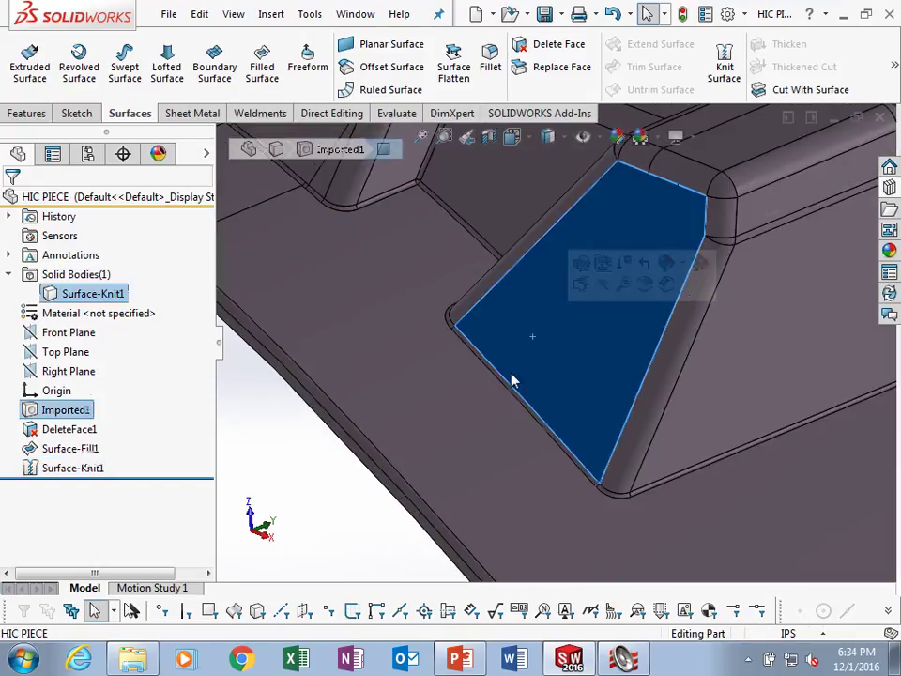
scroll(435, 391, down, 2)
scroll(436, 391, down, 3)
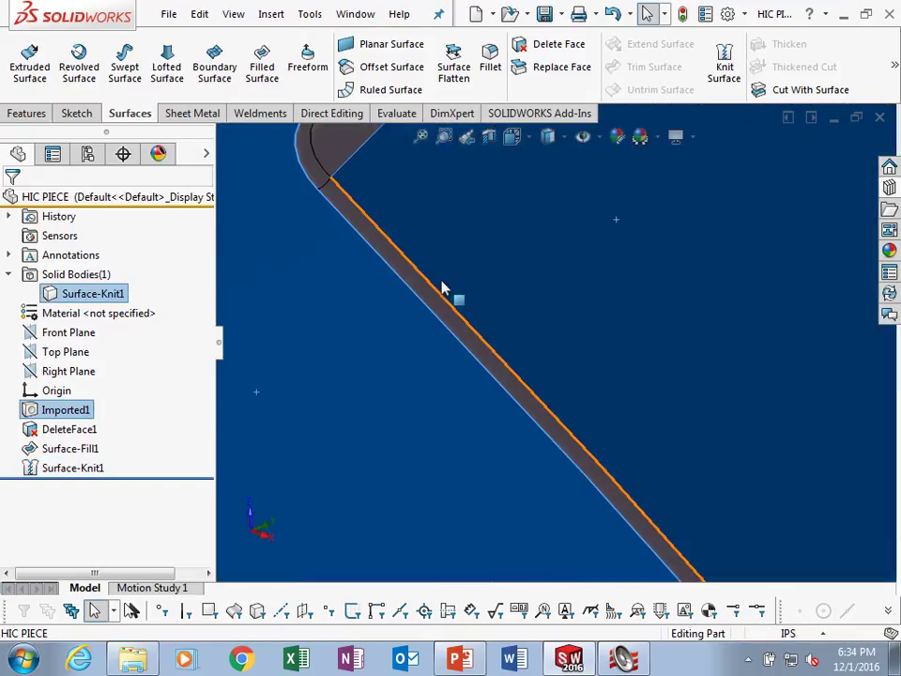
scroll(488, 310, up, 3)
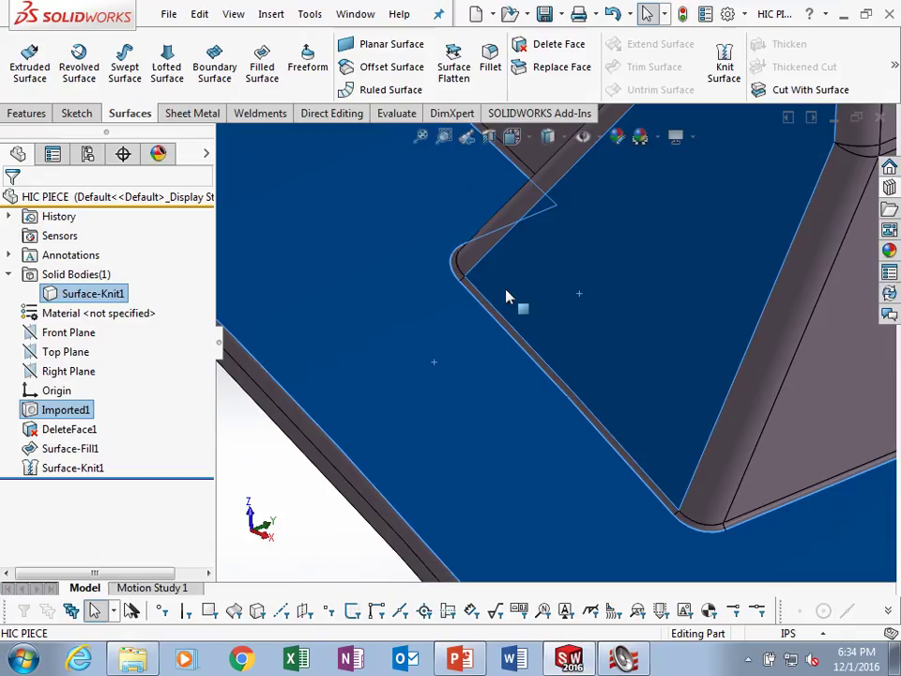
click(545, 13)
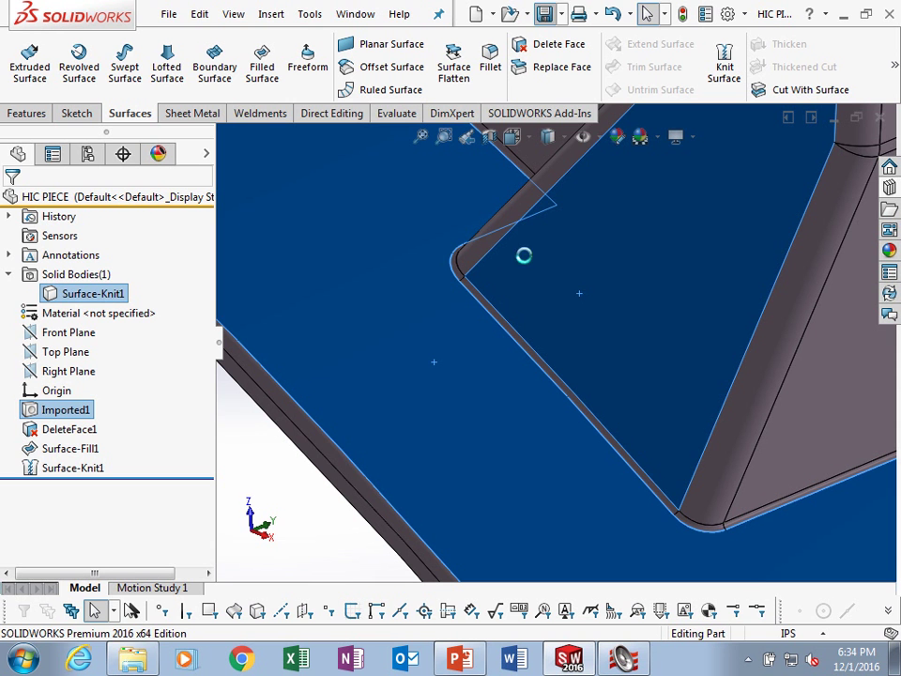
Save the part as HIC PIECE, replacing the existing part file
click(563, 14)
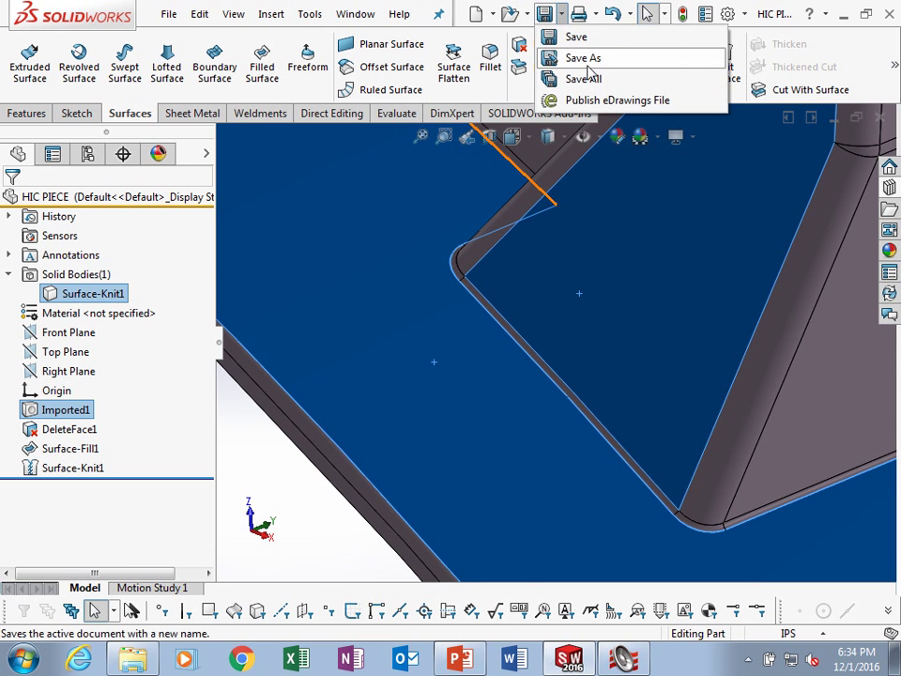
click(577, 56)
click(320, 267)
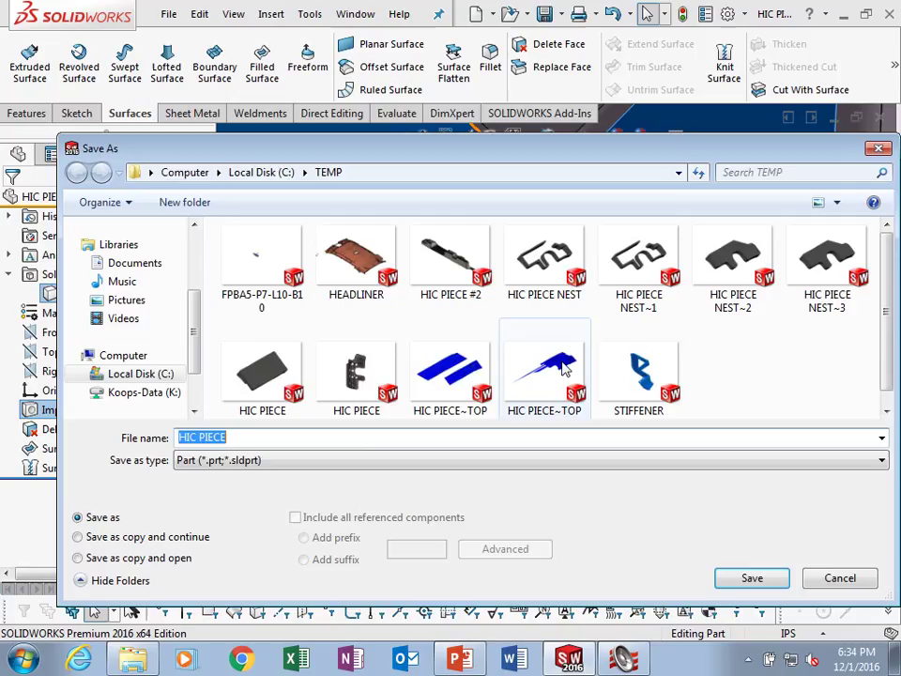
click(752, 578)
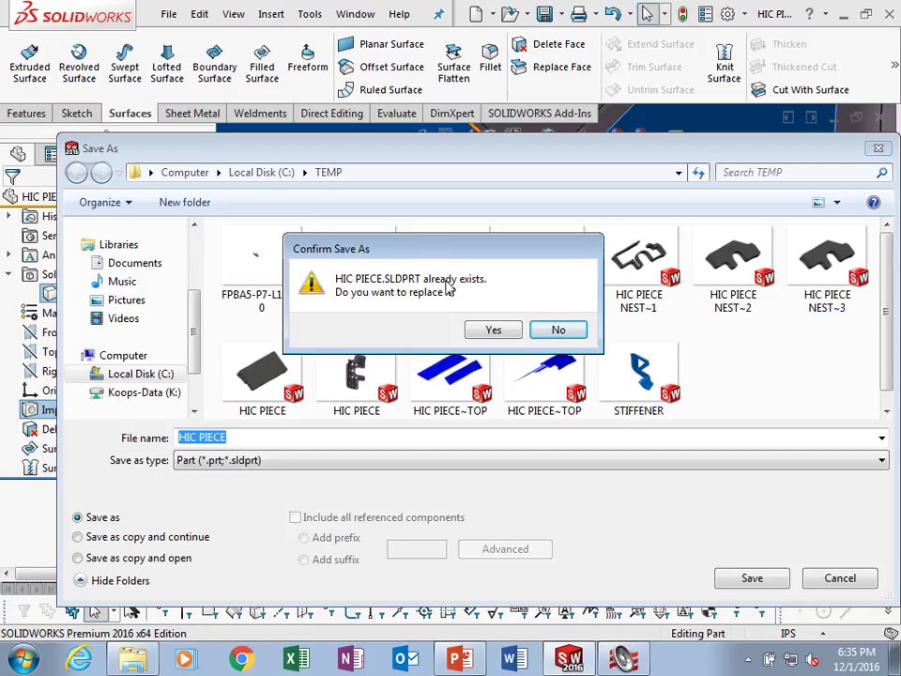
click(495, 333)
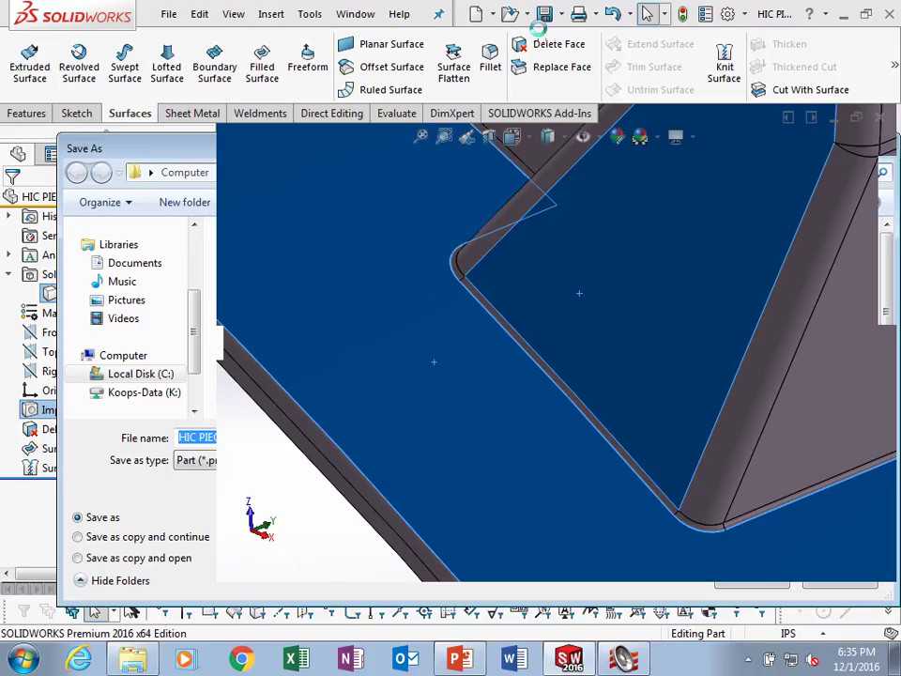
Export a copy of the selected faces as HIC PIECE.IGS in TEMP, replacing the old file
click(560, 14)
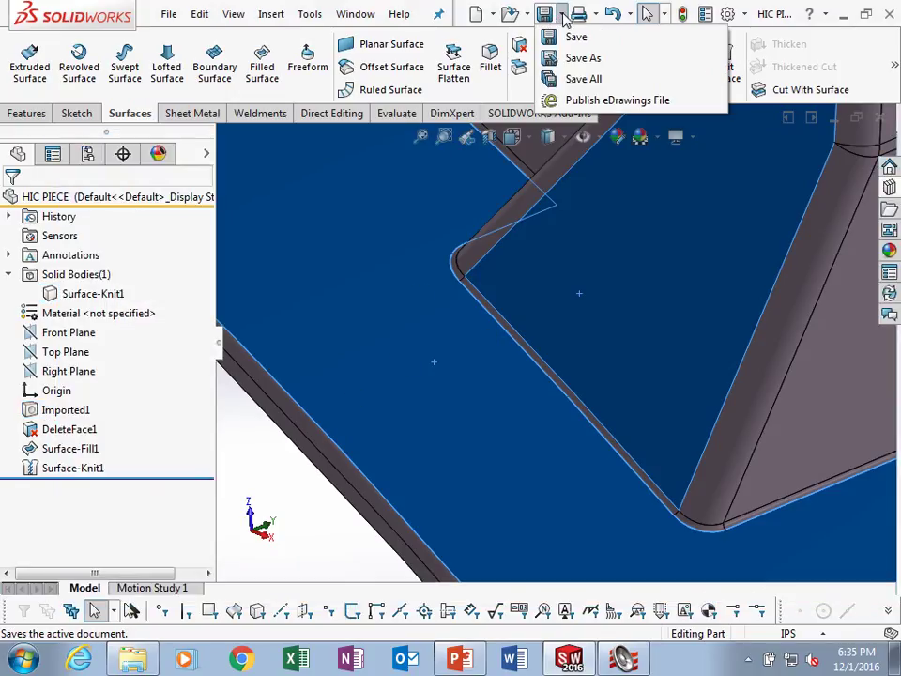
click(576, 62)
click(297, 315)
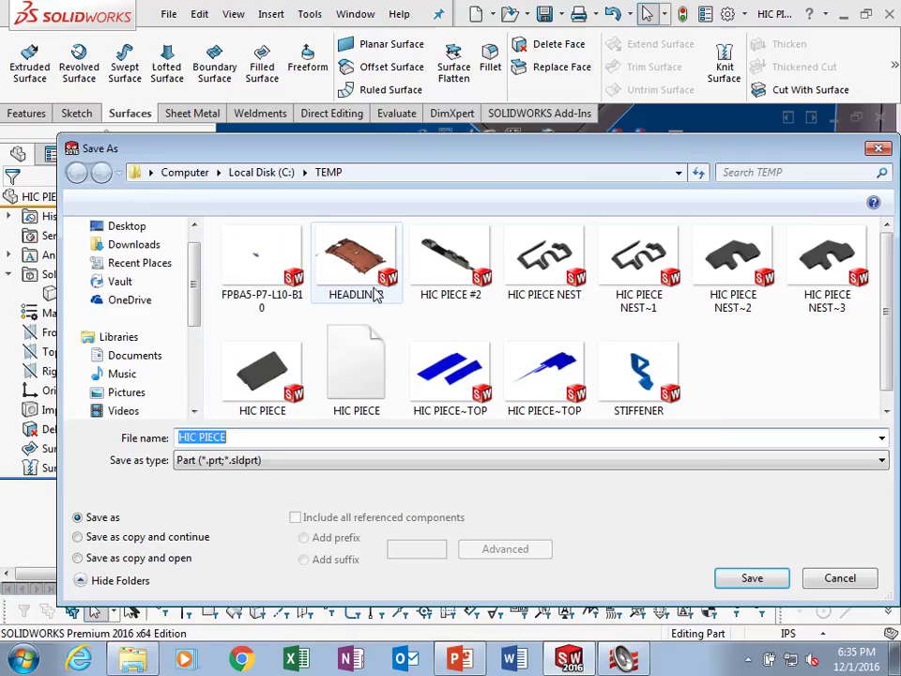
click(408, 466)
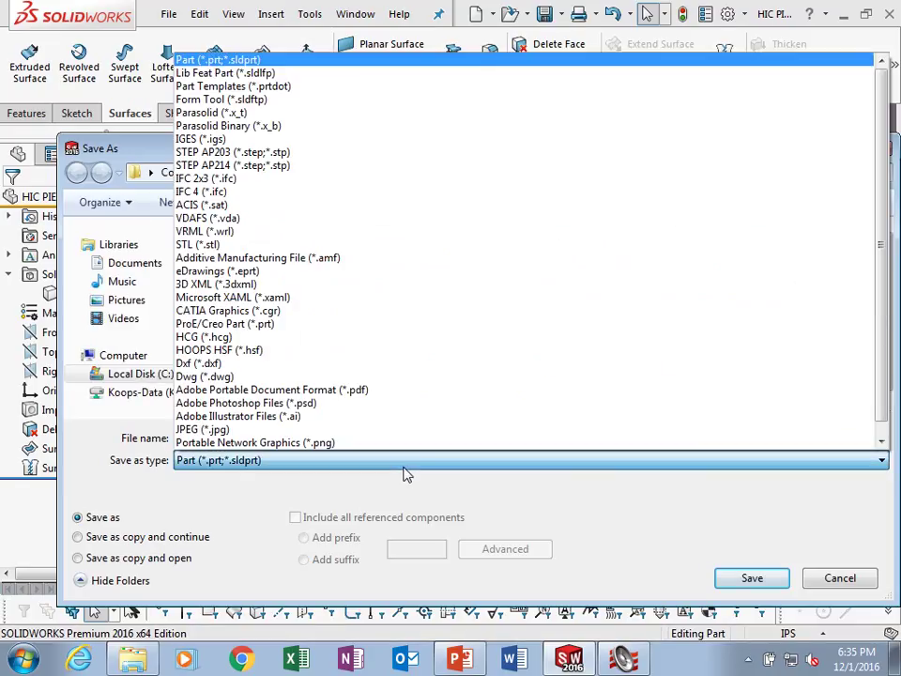
click(265, 141)
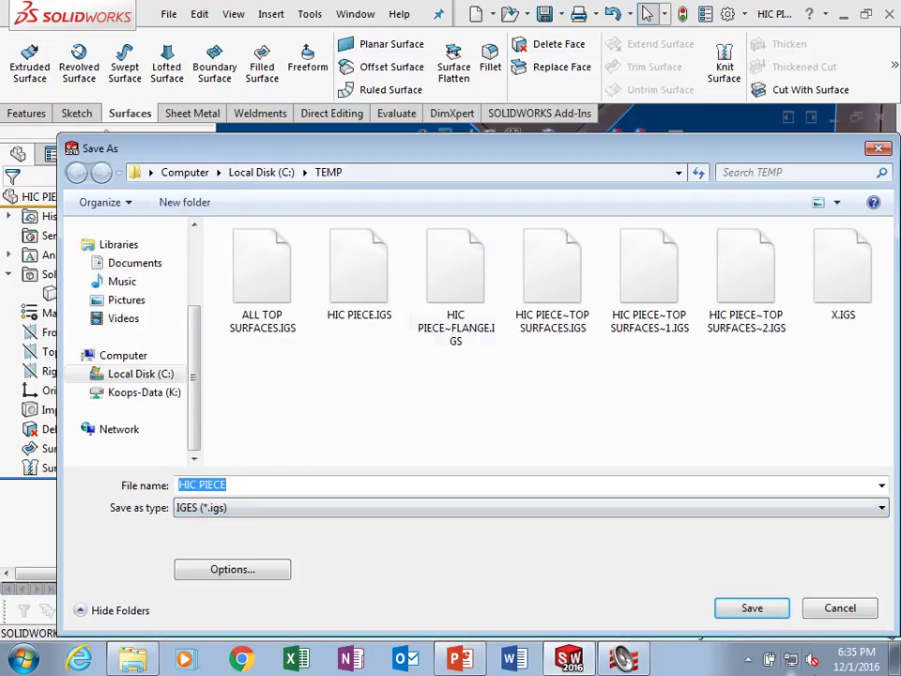
click(753, 608)
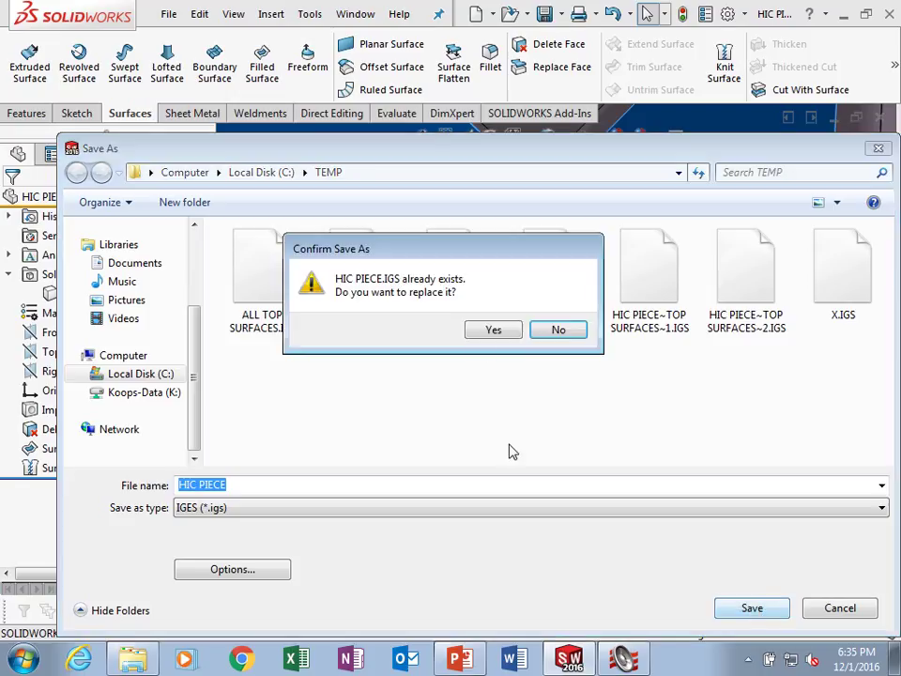
click(480, 329)
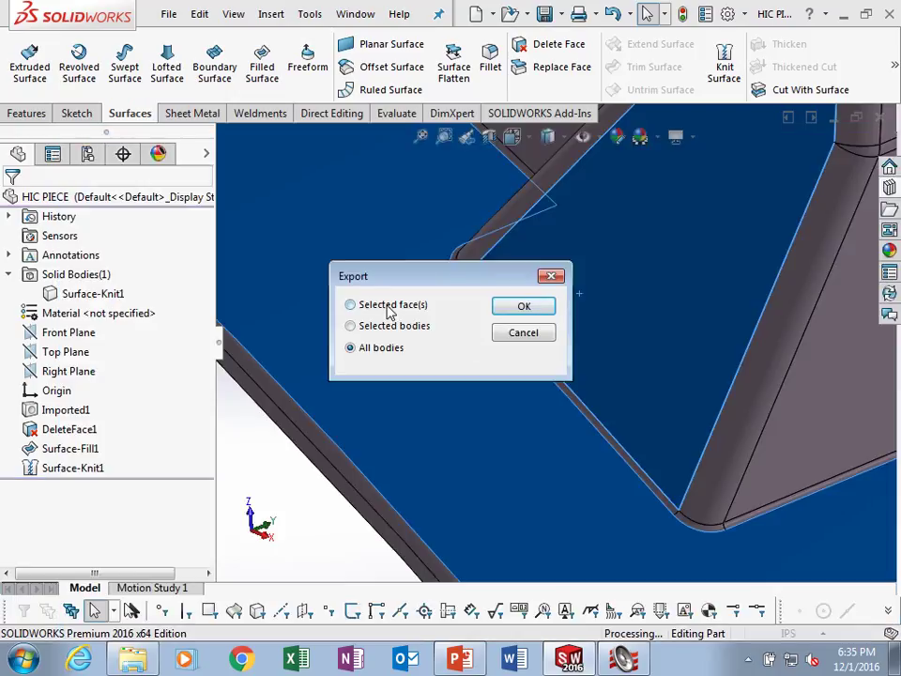
click(350, 305)
click(534, 306)
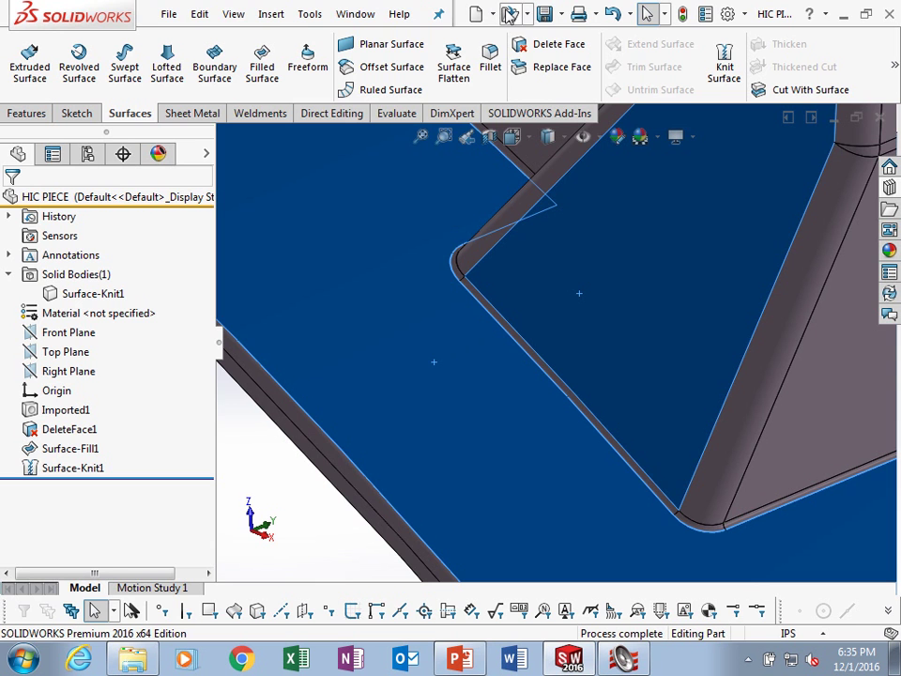
Open C:\TEMP\HIC PIECE.IGS from recent file names, loading it as new part HIC PIECE1
click(530, 14)
click(542, 34)
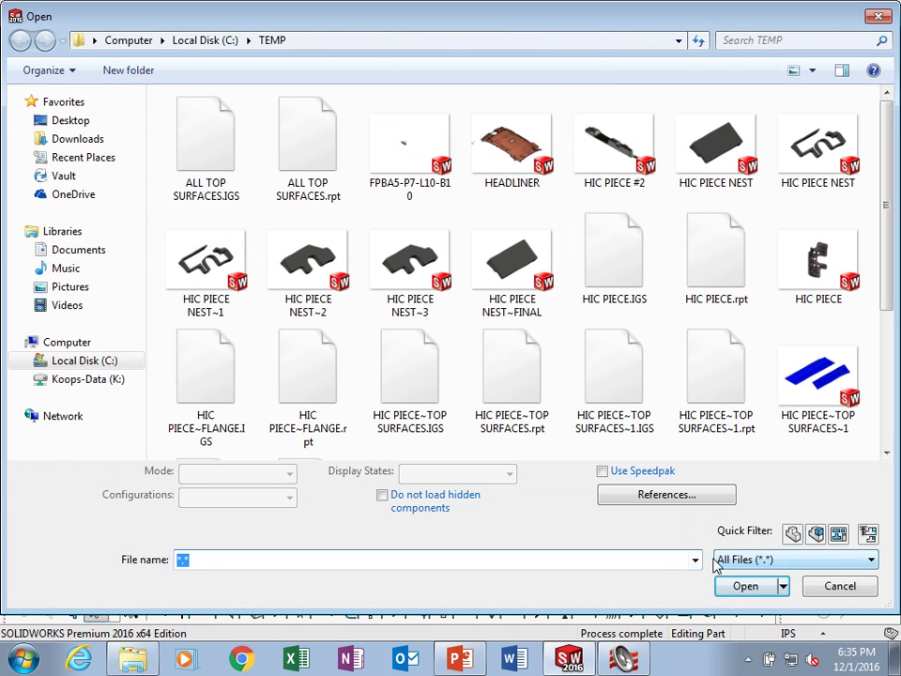
click(695, 559)
scroll(352, 347, up, 1)
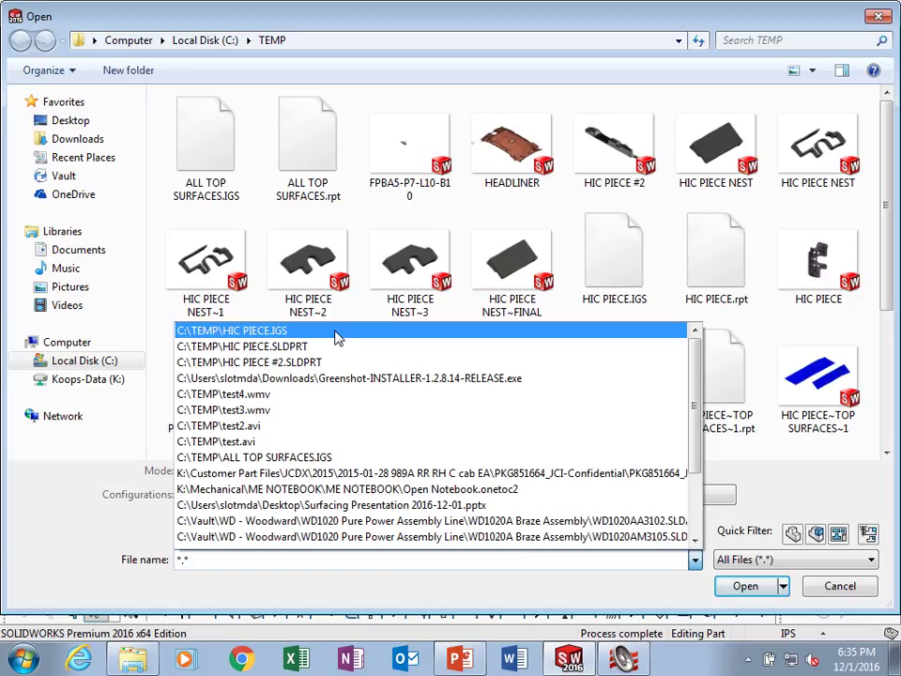
click(338, 338)
click(748, 586)
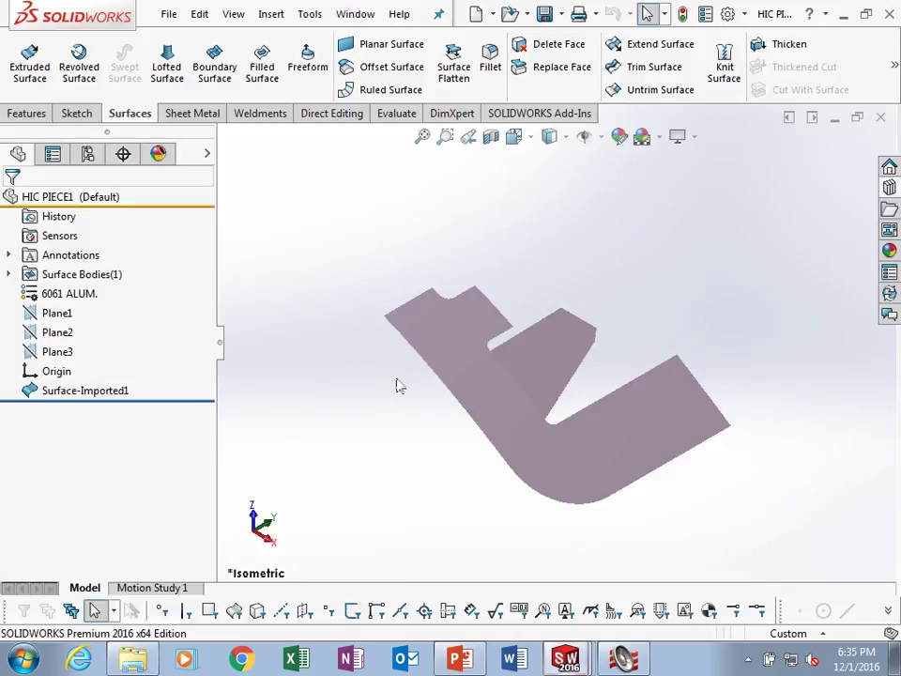
click(75, 390)
middle_drag(511, 498, 508, 362)
scroll(537, 363, down, 10)
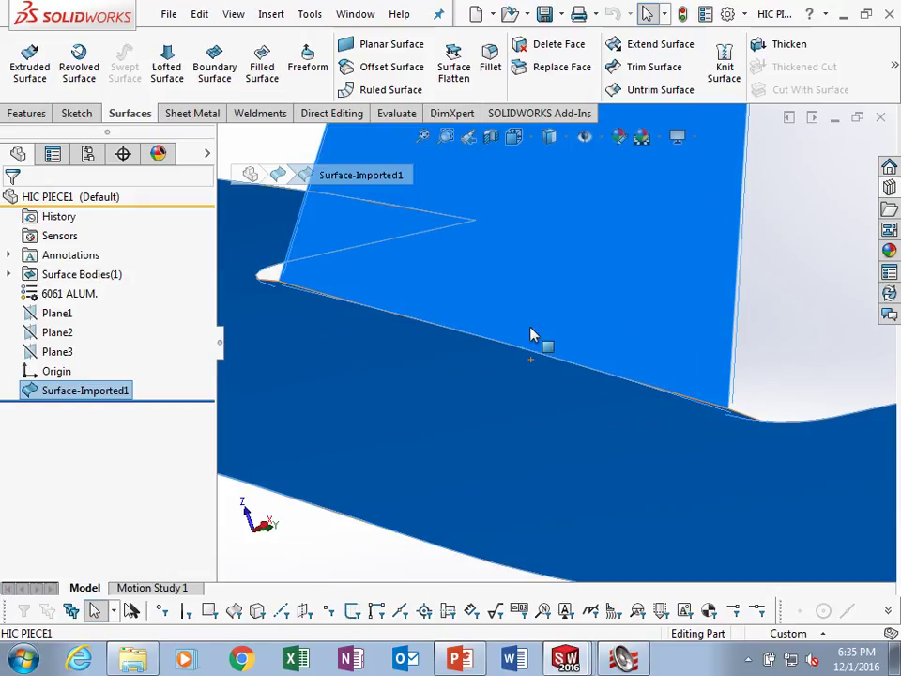
middle_drag(690, 433, 793, 431)
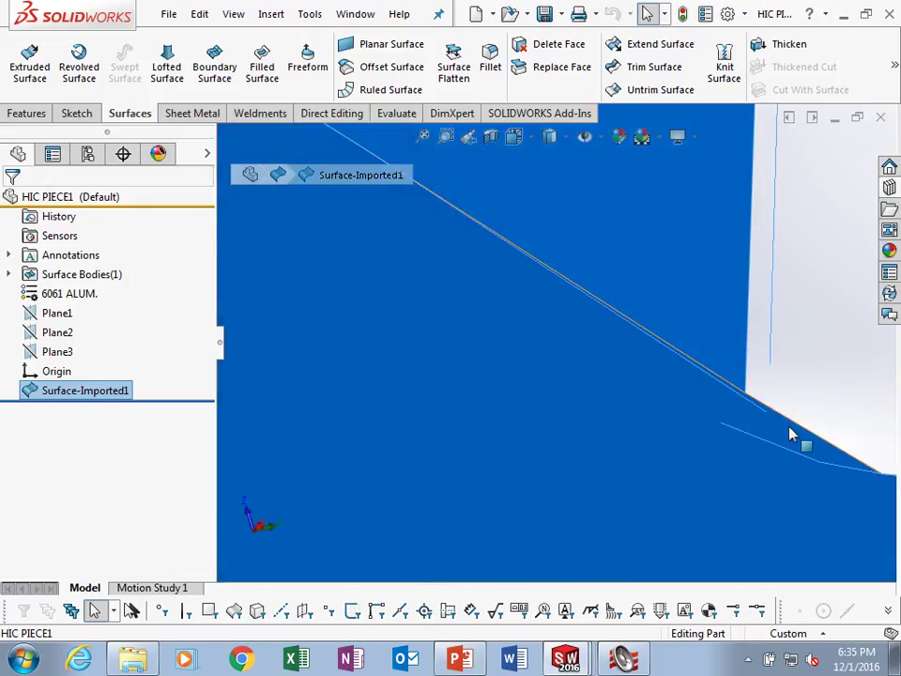
middle_drag(749, 403, 630, 362)
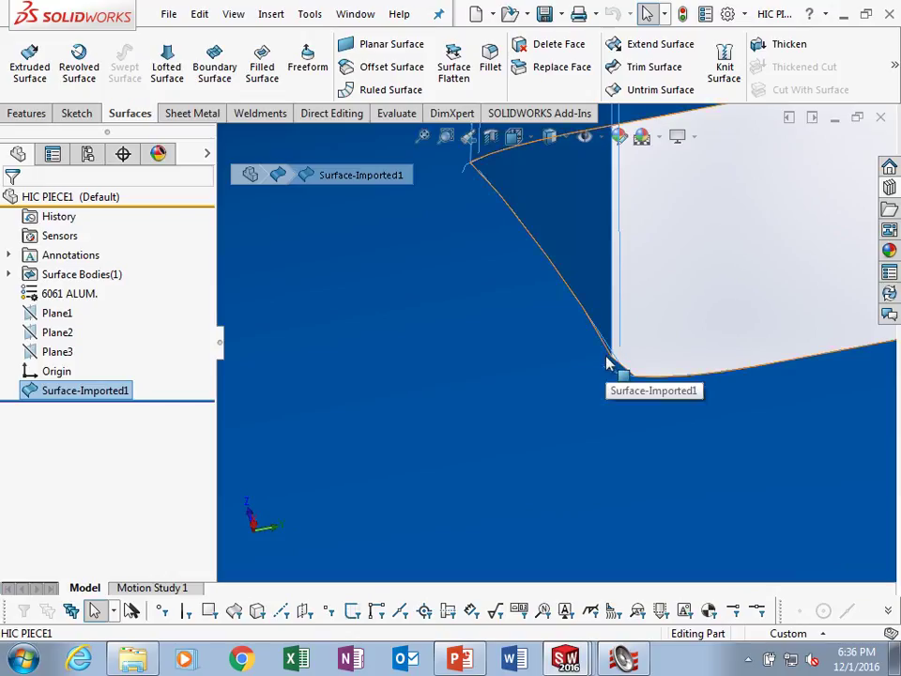
scroll(608, 364, up, 5)
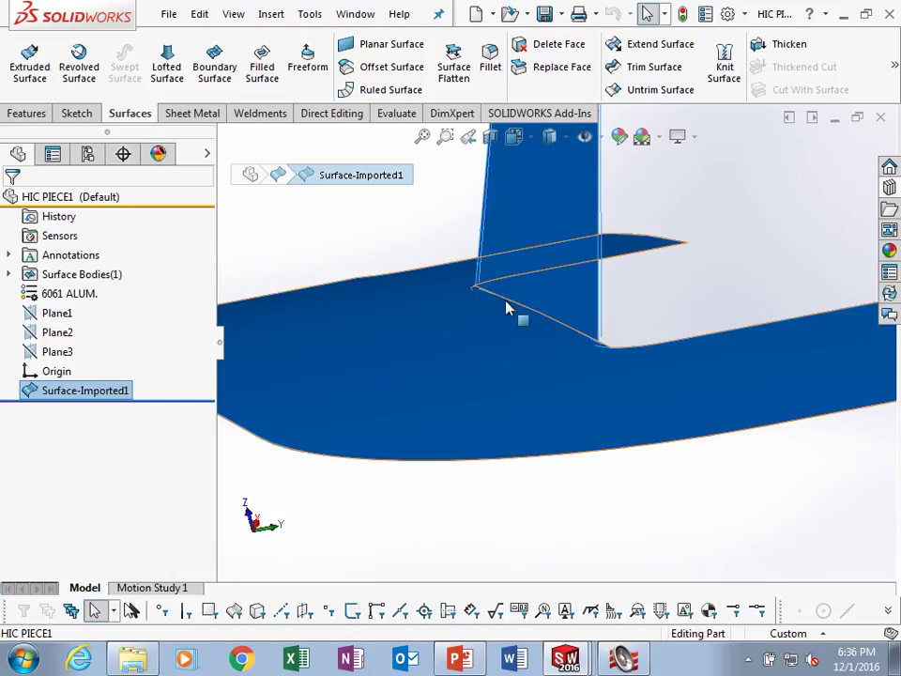
middle_drag(521, 324, 672, 226)
click(655, 276)
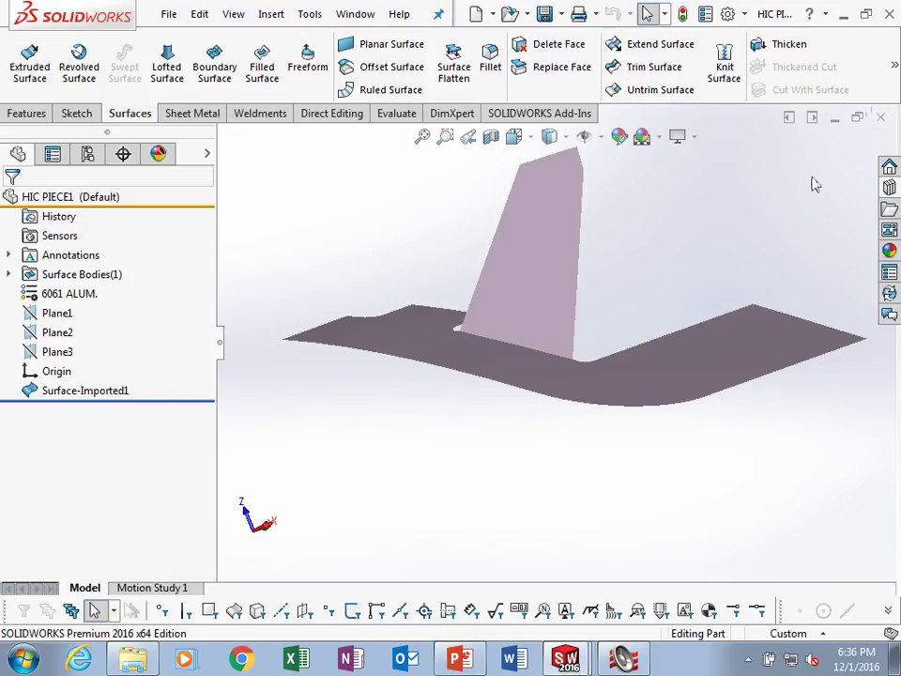
scroll(548, 352, down, 5)
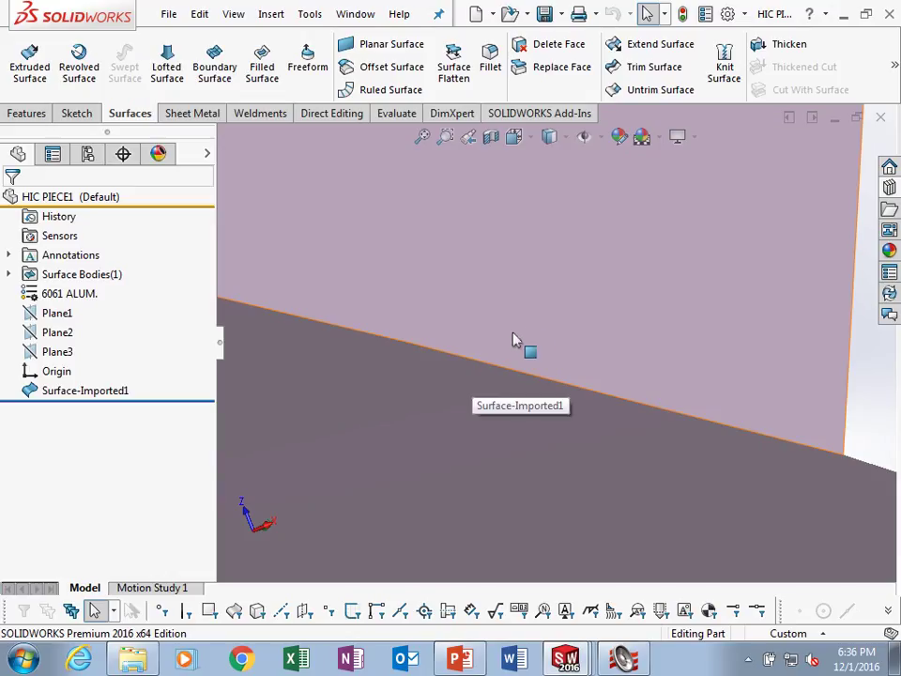
scroll(518, 338, up, 5)
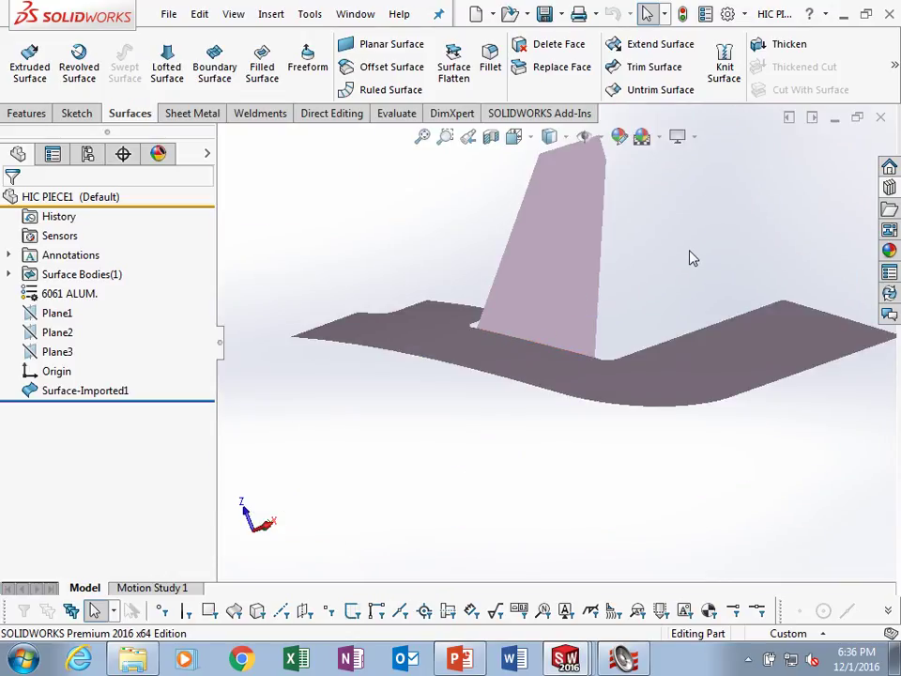
middle_drag(692, 254, 542, 366)
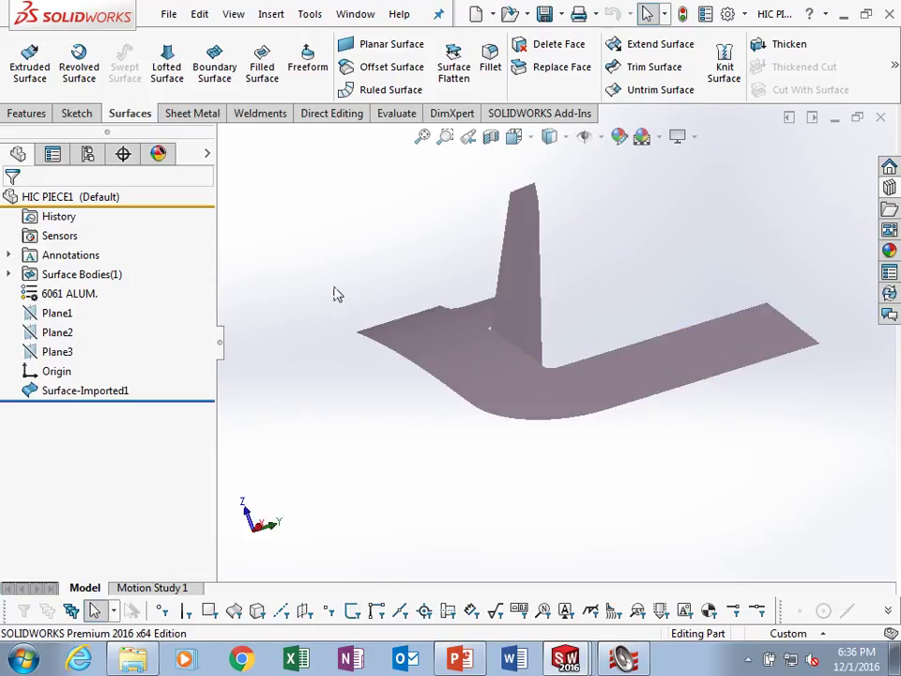
middle_drag(434, 292, 428, 424)
scroll(498, 399, down, 3)
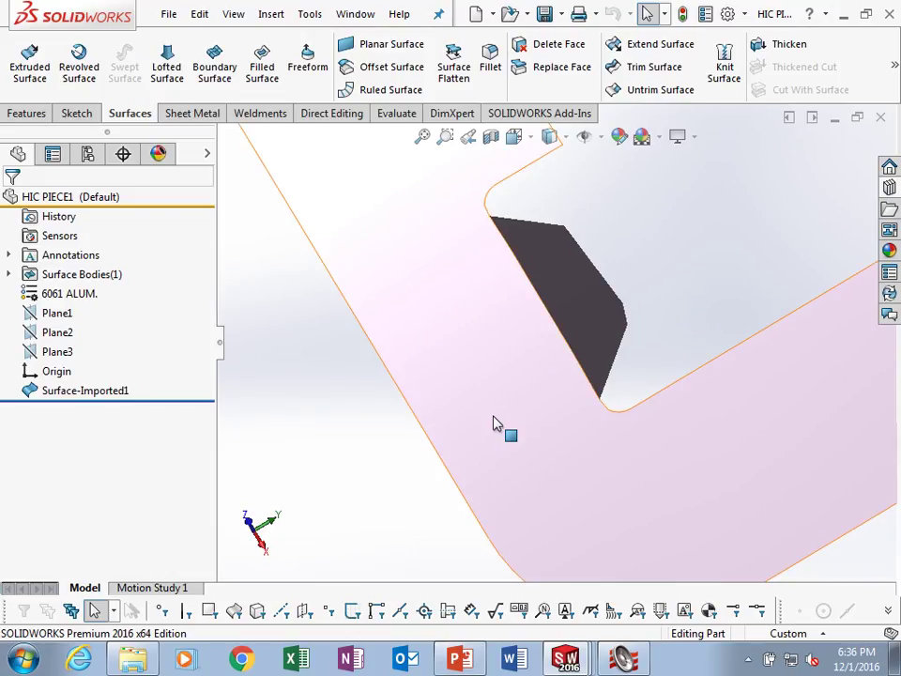
click(524, 389)
middle_drag(524, 389, 582, 310)
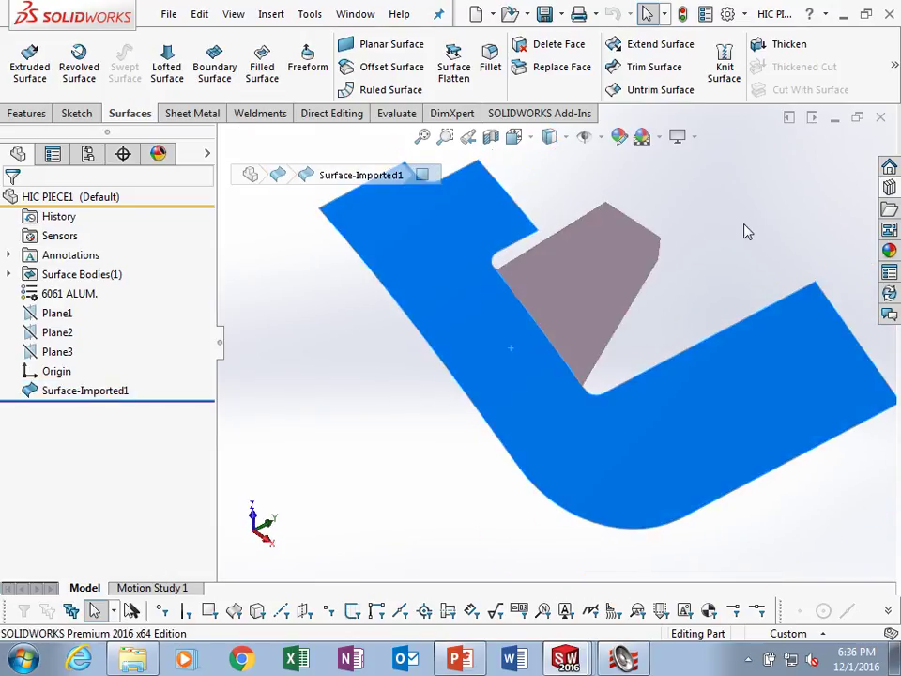
click(751, 223)
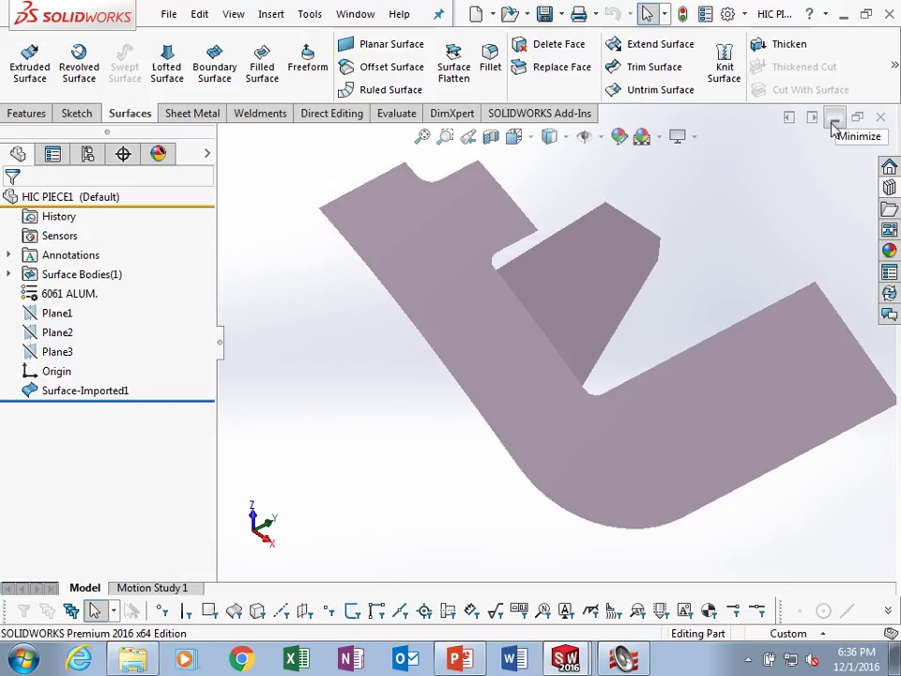
scroll(592, 387, down, 5)
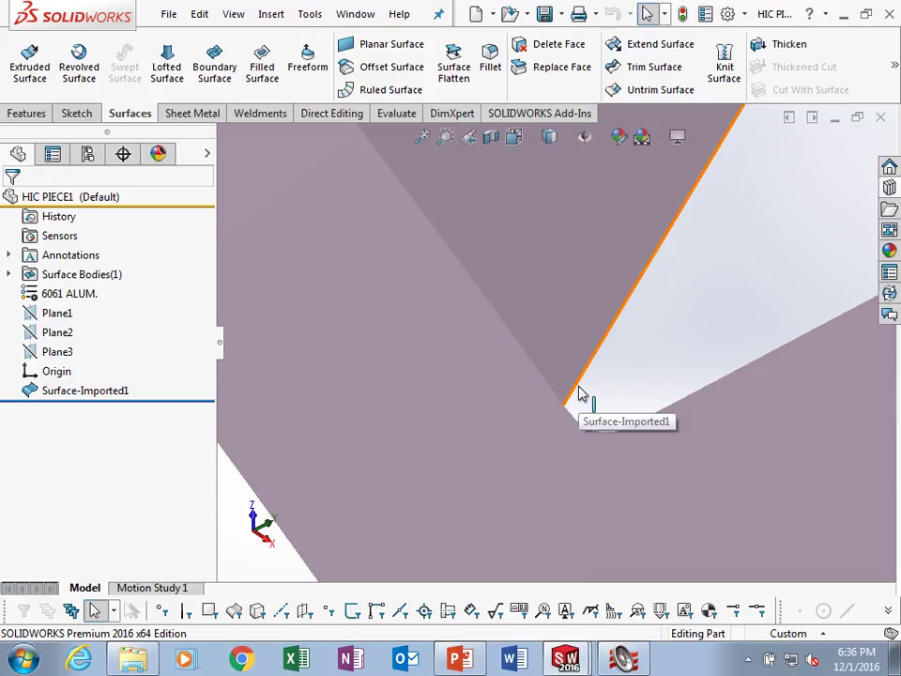
scroll(507, 327, up, 5)
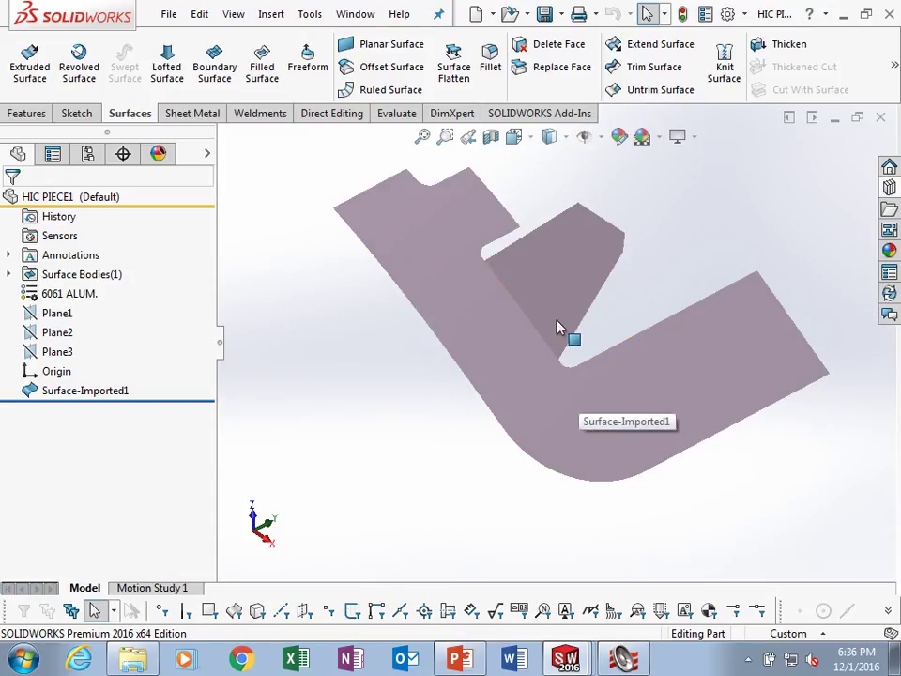
middle_drag(560, 328, 577, 241)
Close HIC PIECE1 without saving and clear the face selection on HIC PIECE
click(880, 118)
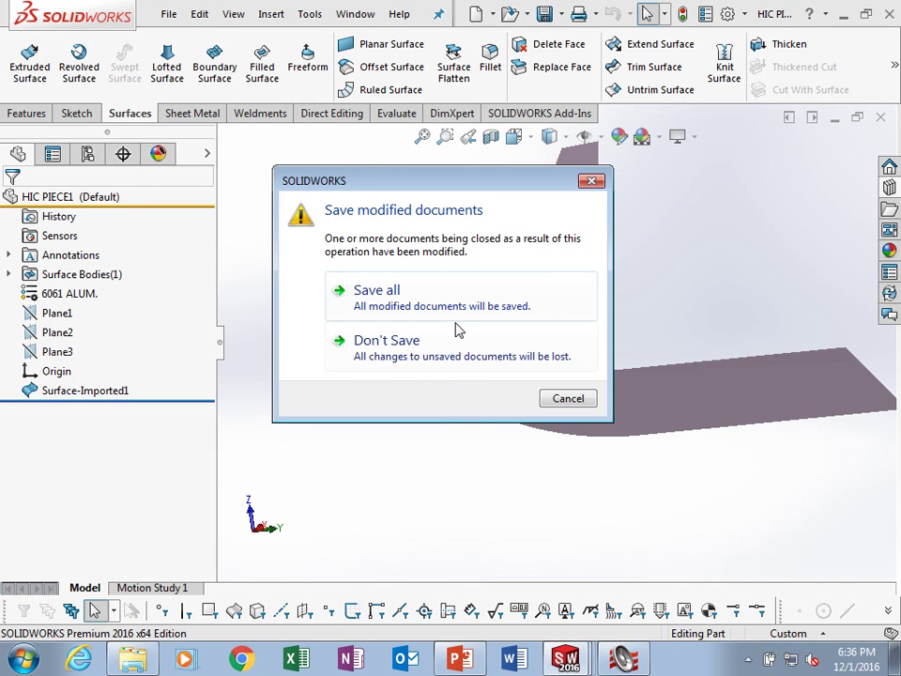
click(375, 353)
scroll(519, 352, up, 3)
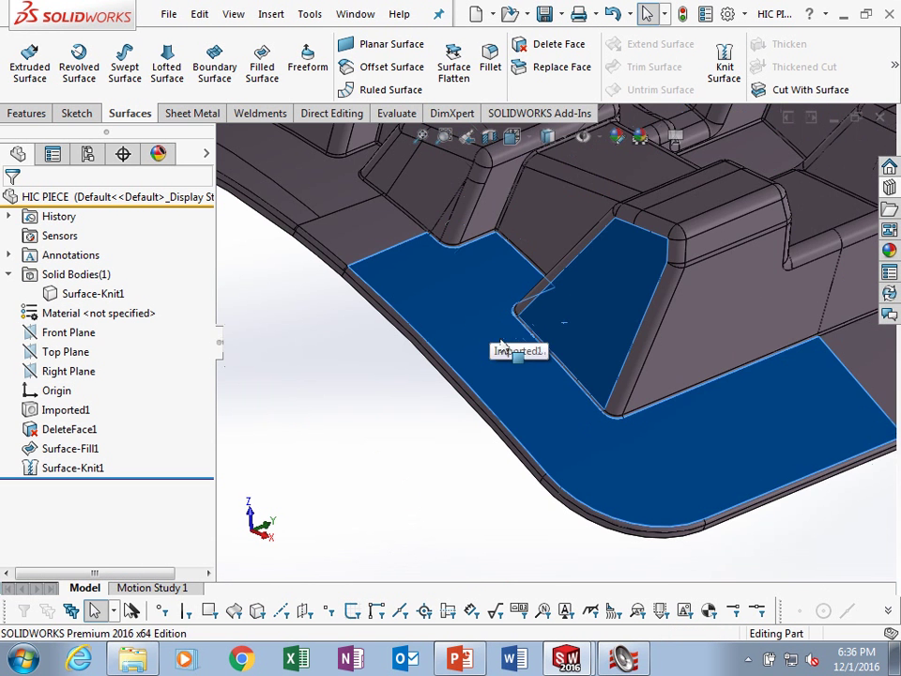
click(375, 424)
Orbit HIC PIECE to a lower side angle, then switch to the PowerPoint presentation
scroll(618, 354, down, 3)
scroll(617, 354, up, 3)
mouse_move(583, 338)
middle_down()
mouse_move(583, 306)
mouse_move(580, 322)
middle_up()
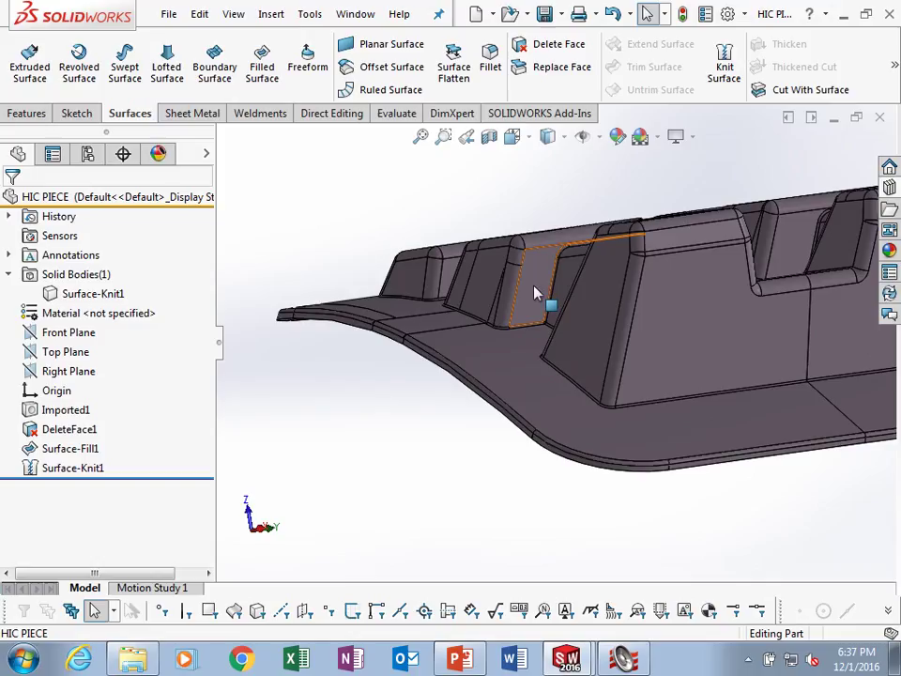
click(459, 660)
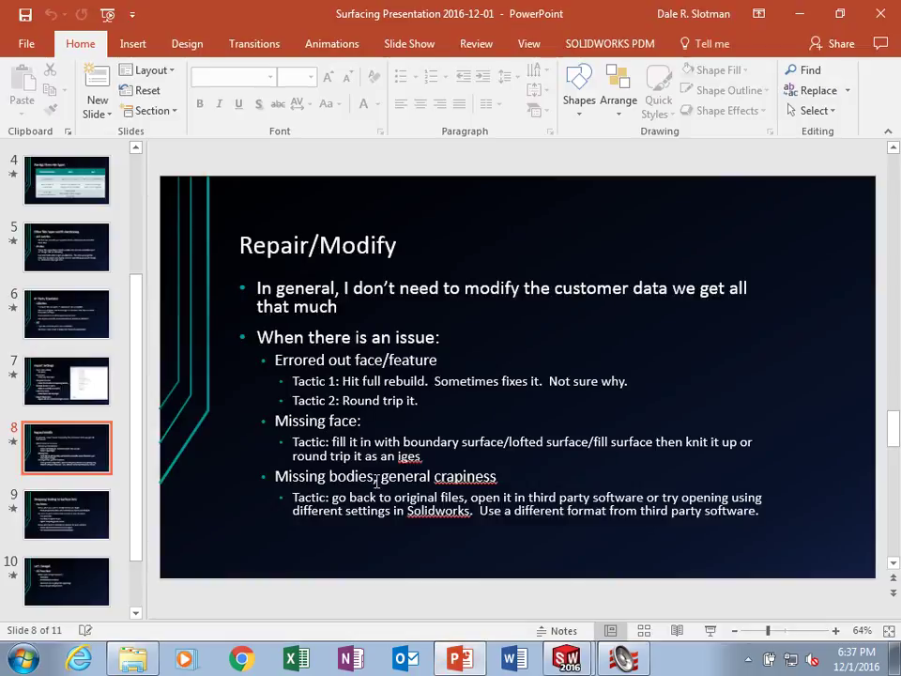
Run the slide show starting from slide 8, Repair/Modify
click(275, 476)
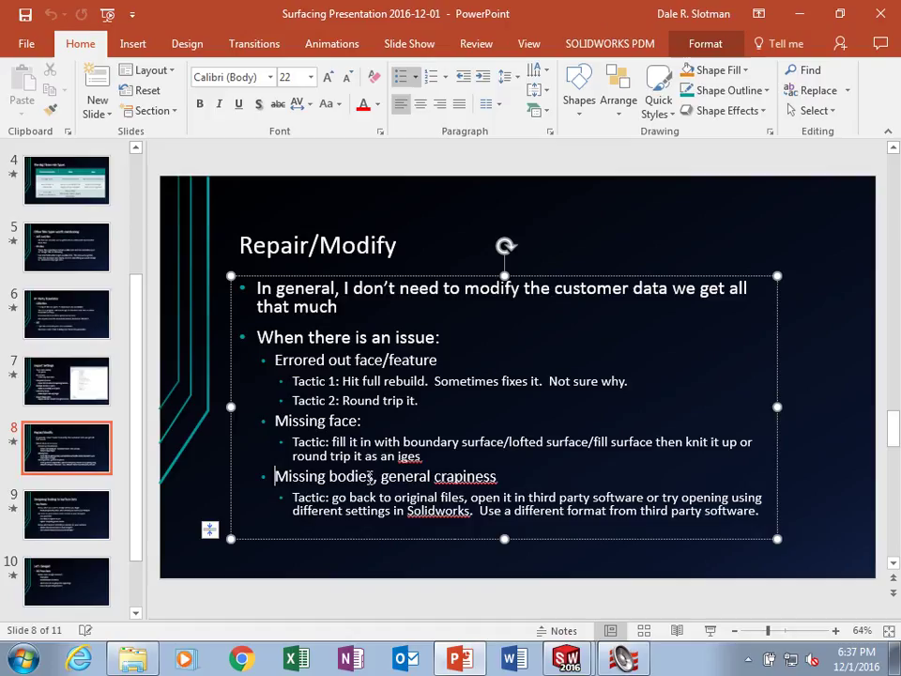
click(710, 634)
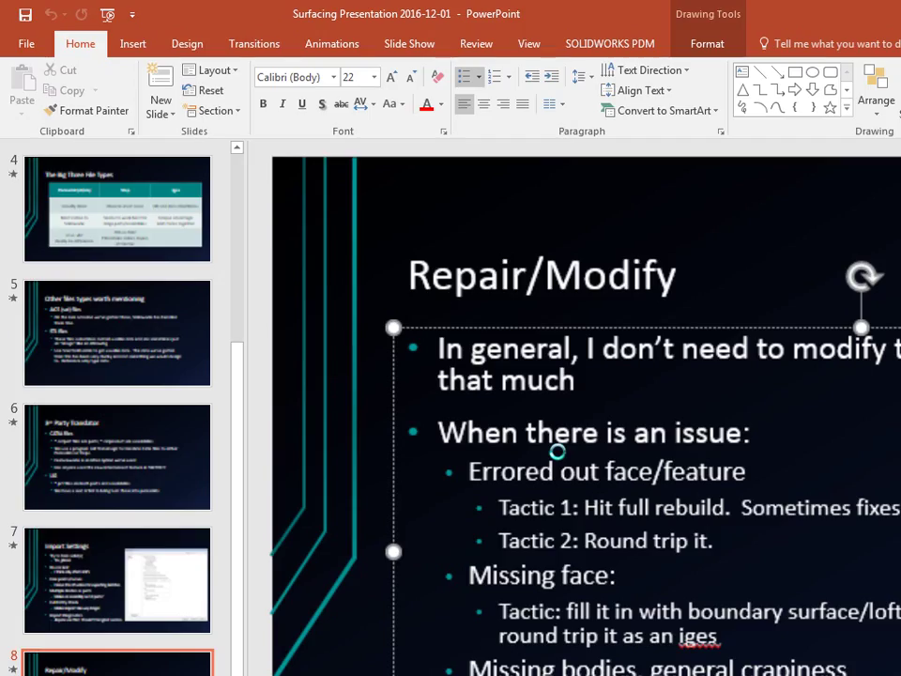